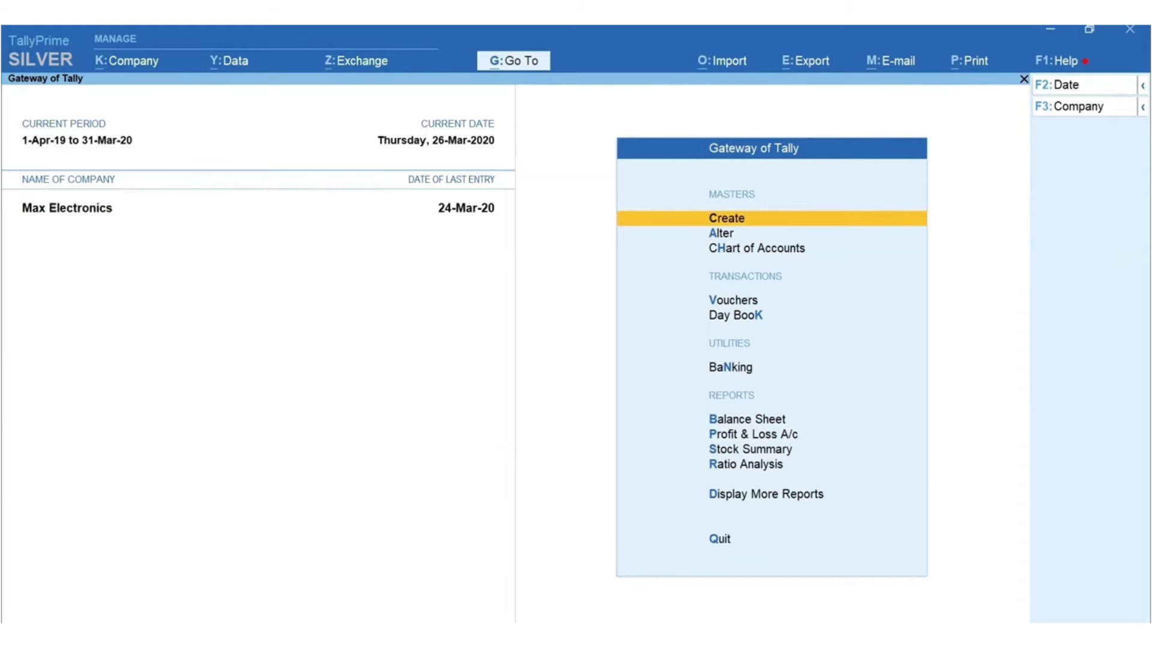
- Open the Assembled Desktop stock item for alteration
{"action": "key", "text": "a"}
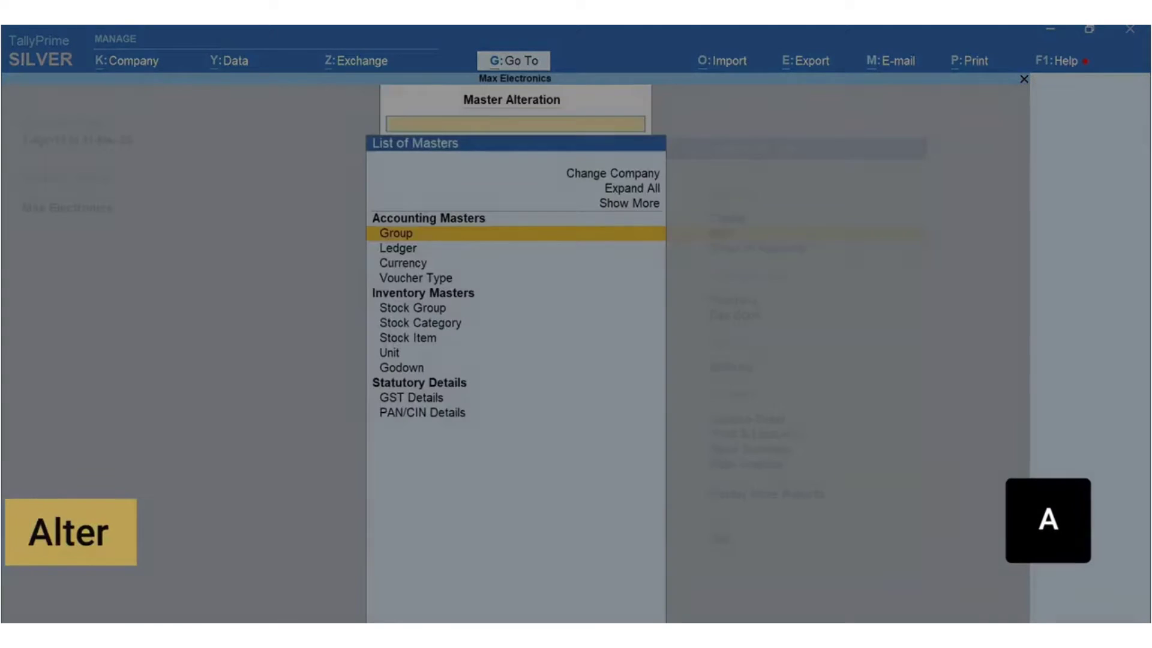
{"action": "key", "text": "Down"}
{"action": "key", "text": "Down"}
{"action": "key", "text": "Down"}
{"action": "key", "text": "Down"}
{"action": "key", "text": "Down"}
{"action": "key", "text": "Down"}
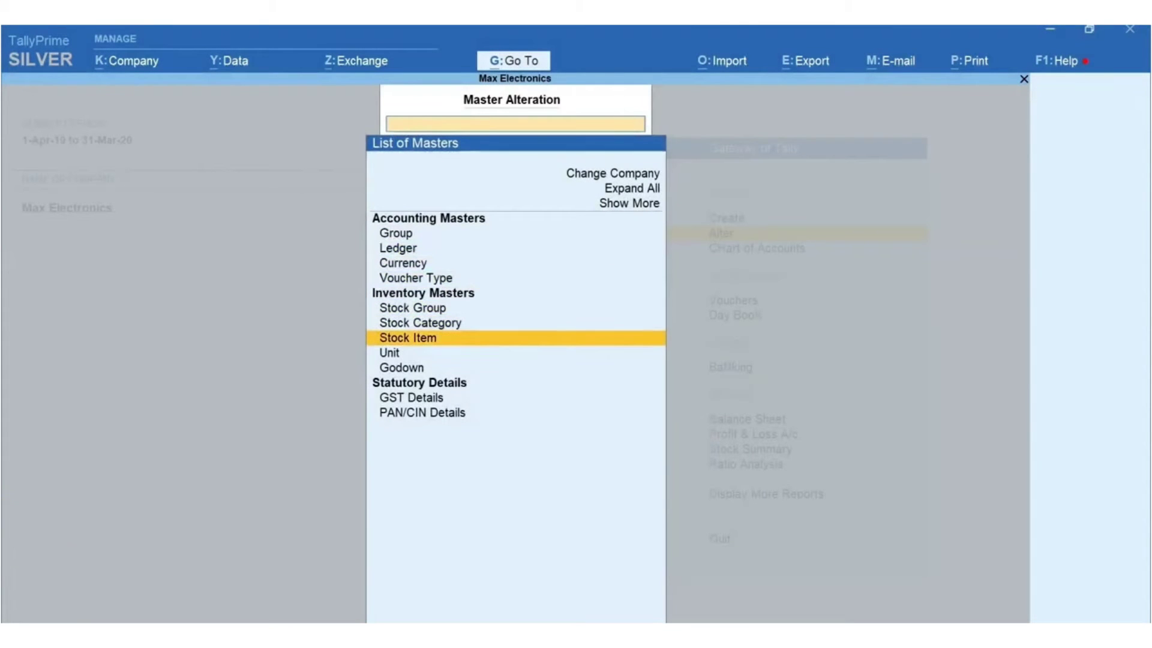
{"action": "key", "text": "Return"}
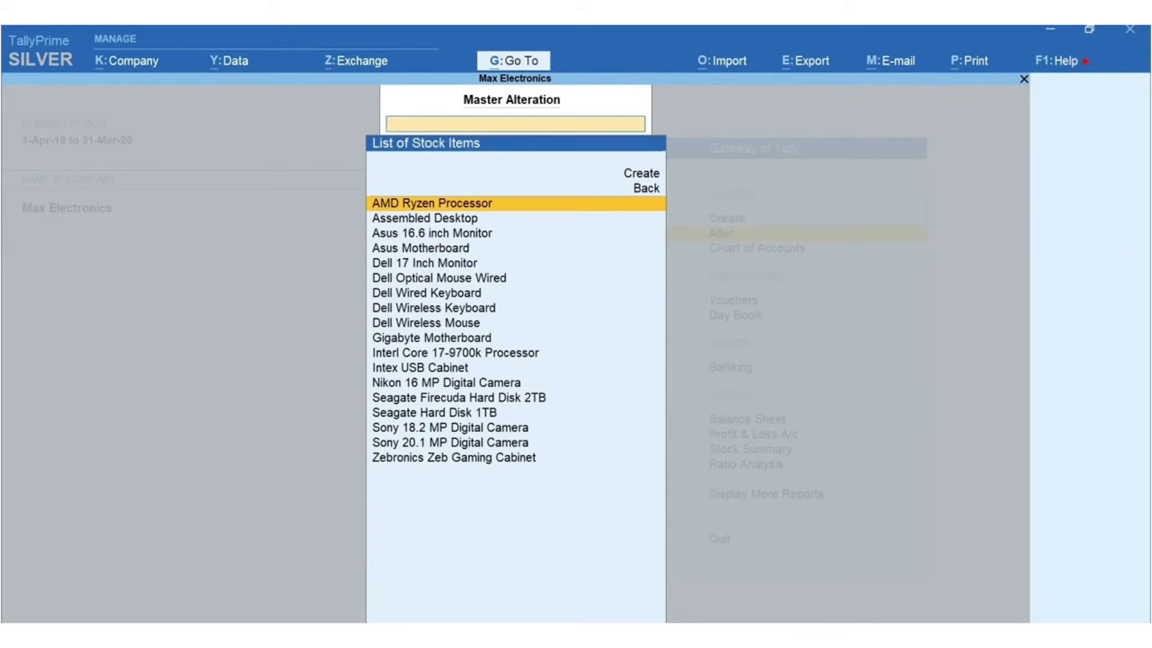
{"action": "key", "text": "Down"}
{"action": "key", "text": "Return"}
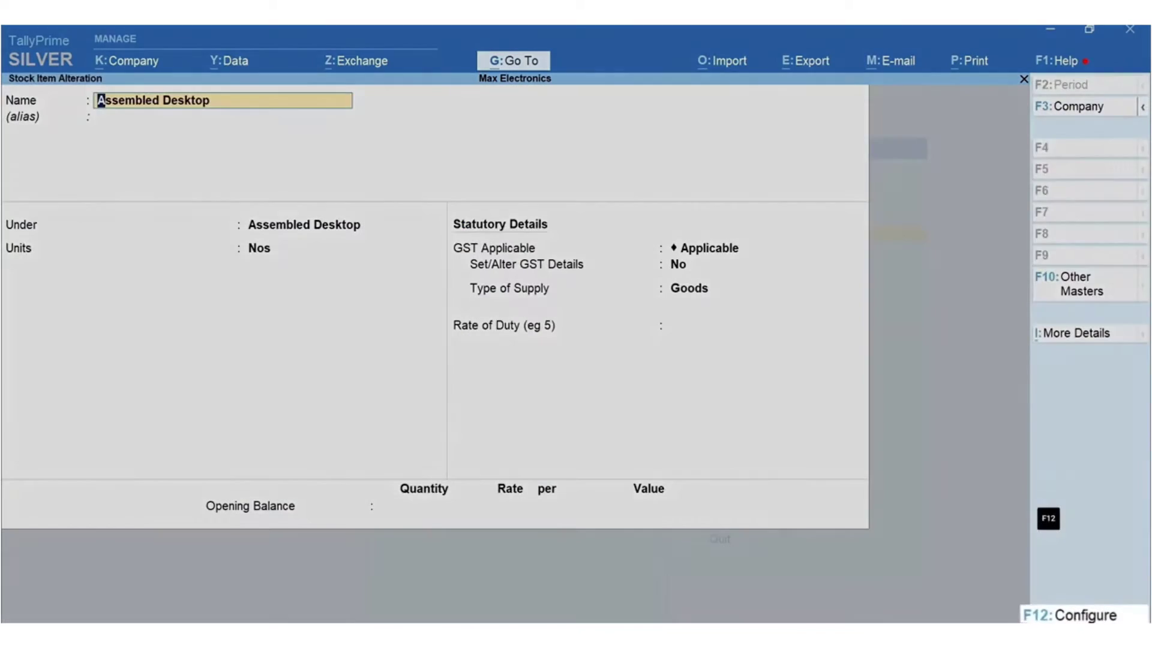
- In F12 configuration, set Show more configurations and Set Components List to Yes
{"action": "key", "text": "F12"}
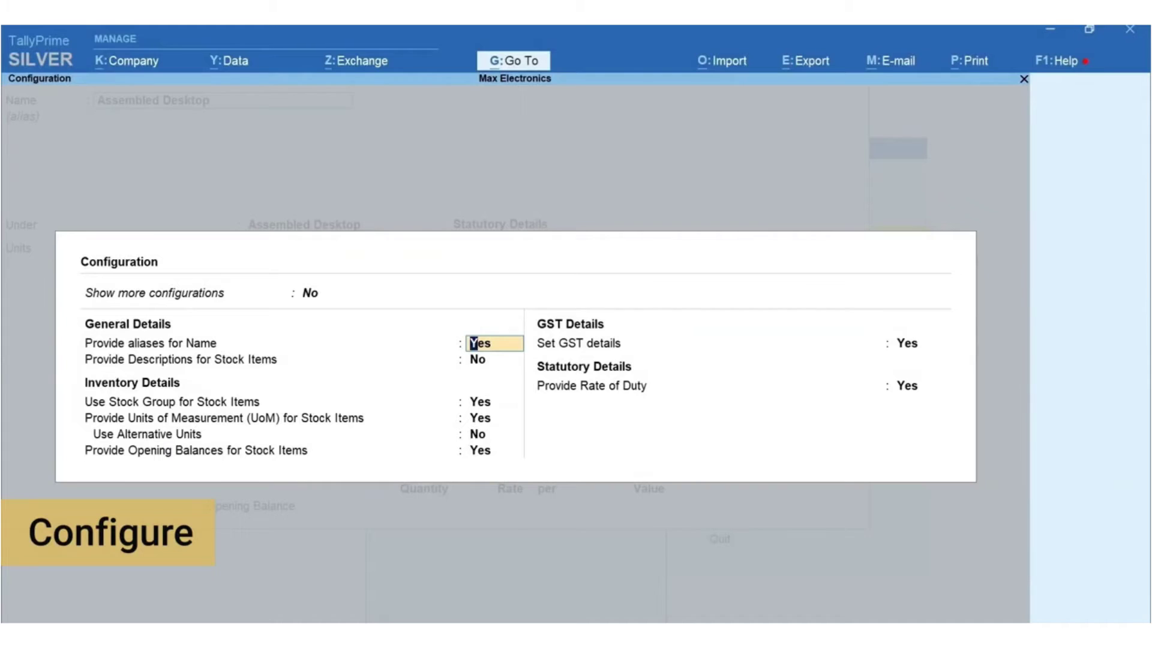
{"action": "key", "text": "Up"}
{"action": "type", "text": "y"}
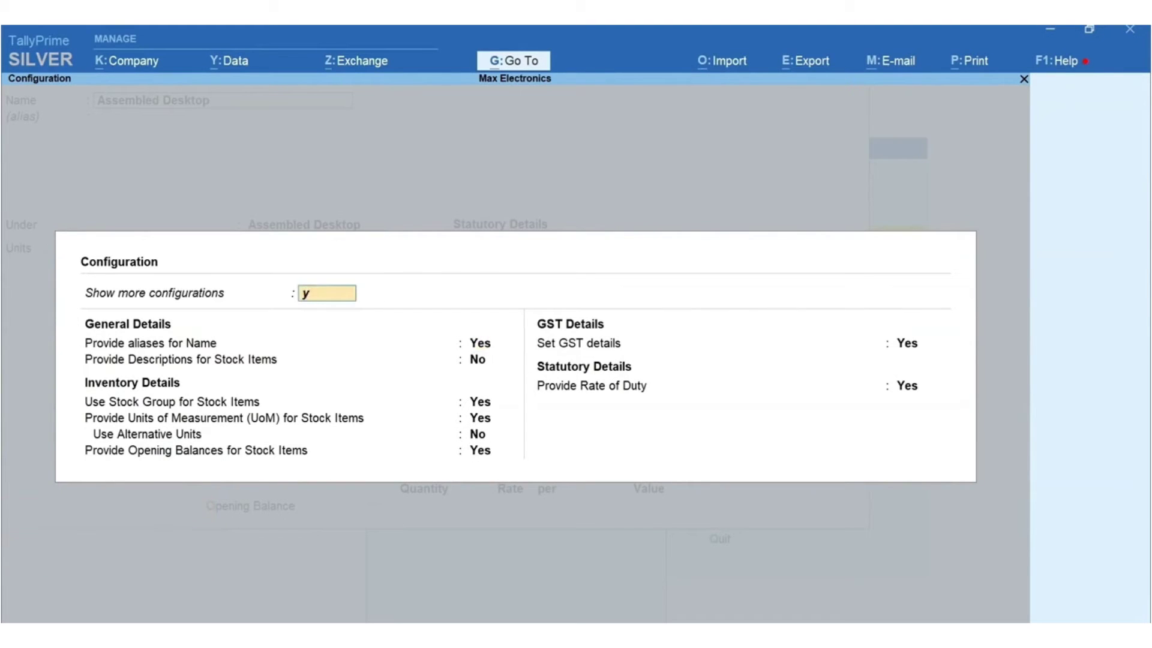
{"action": "key", "text": "Return"}
{"action": "key", "text": "Return"}
{"action": "key", "text": "Return"}
{"action": "key", "text": "Return"}
{"action": "key", "text": "Return"}
{"action": "key", "text": "Return"}
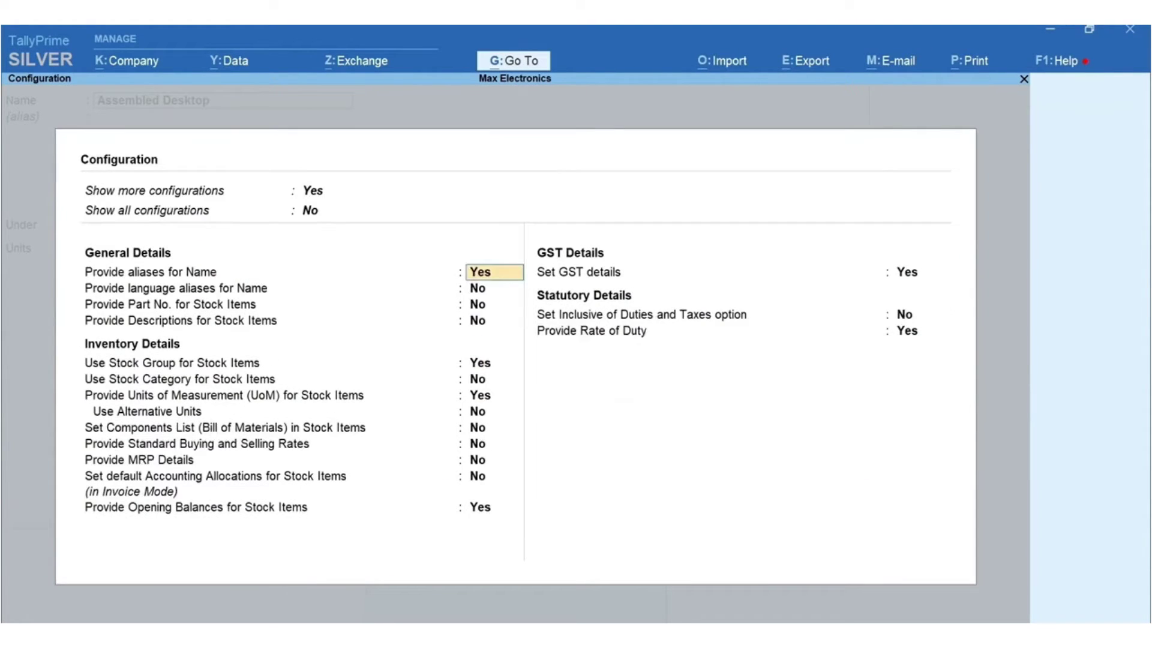
{"action": "key", "text": "Return"}
{"action": "key", "text": "Return"}
{"action": "key", "text": "Return"}
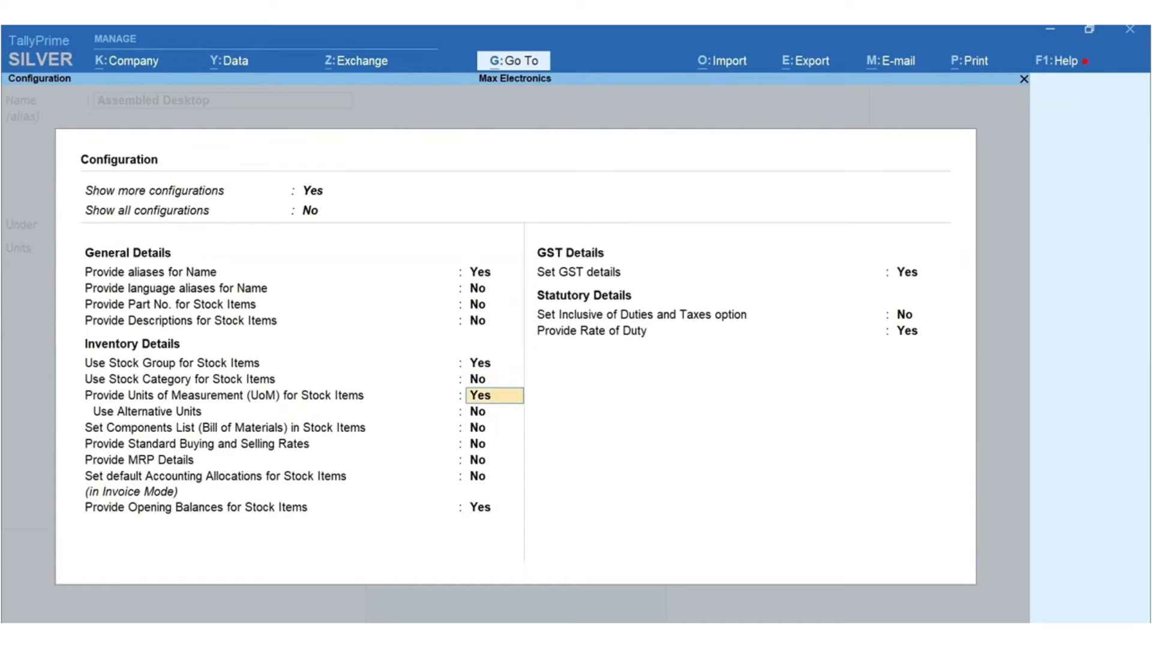
{"action": "type", "text": "y"}
{"action": "key", "text": "Return"}
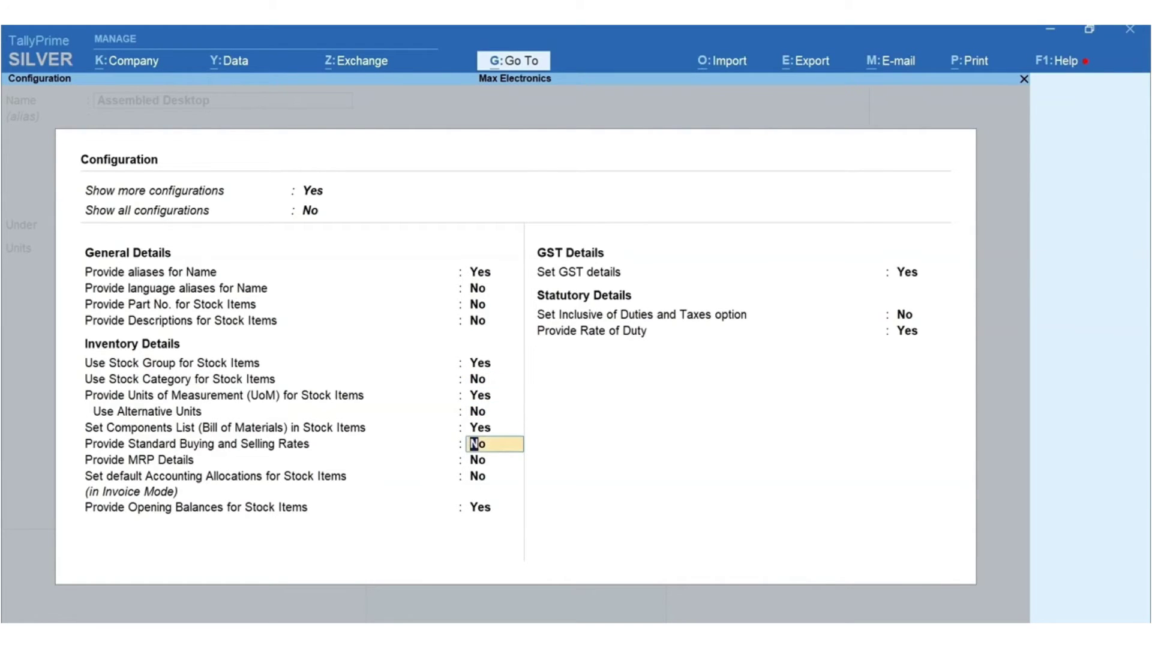
{"action": "key", "text": "ctrl+a"}
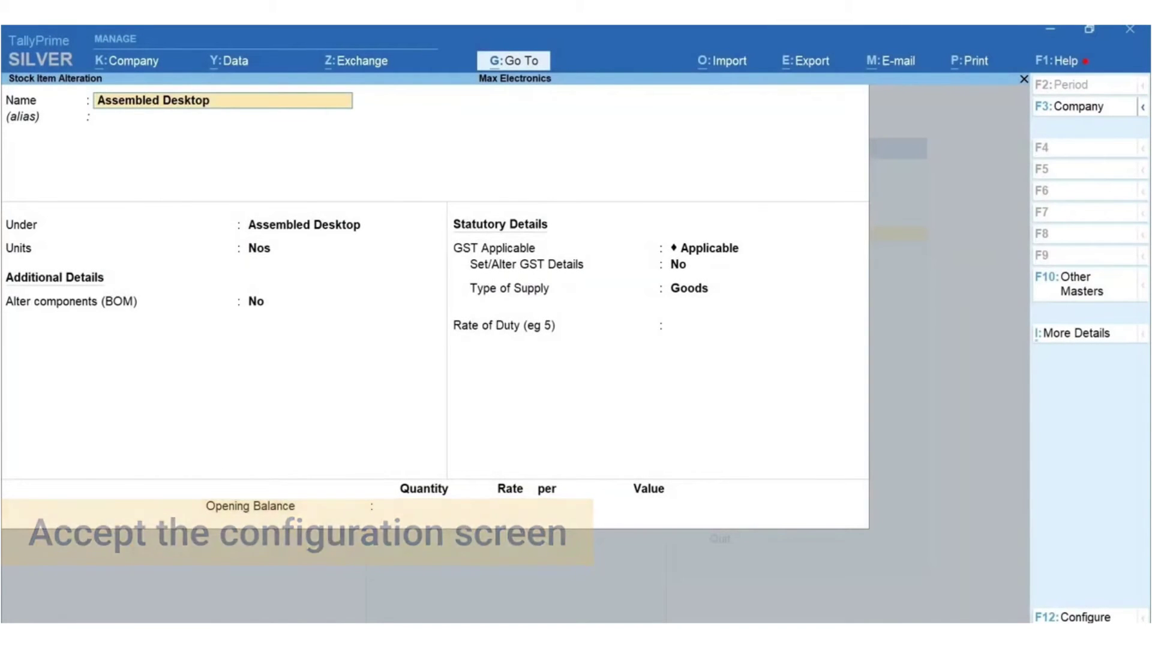
- Set Alter components (BOM) to Yes and create a BOM named 'Standard Desktop'
{"action": "key", "text": "Return"}
{"action": "key", "text": "Return"}
{"action": "key", "text": "Return"}
{"action": "key", "text": "Return"}
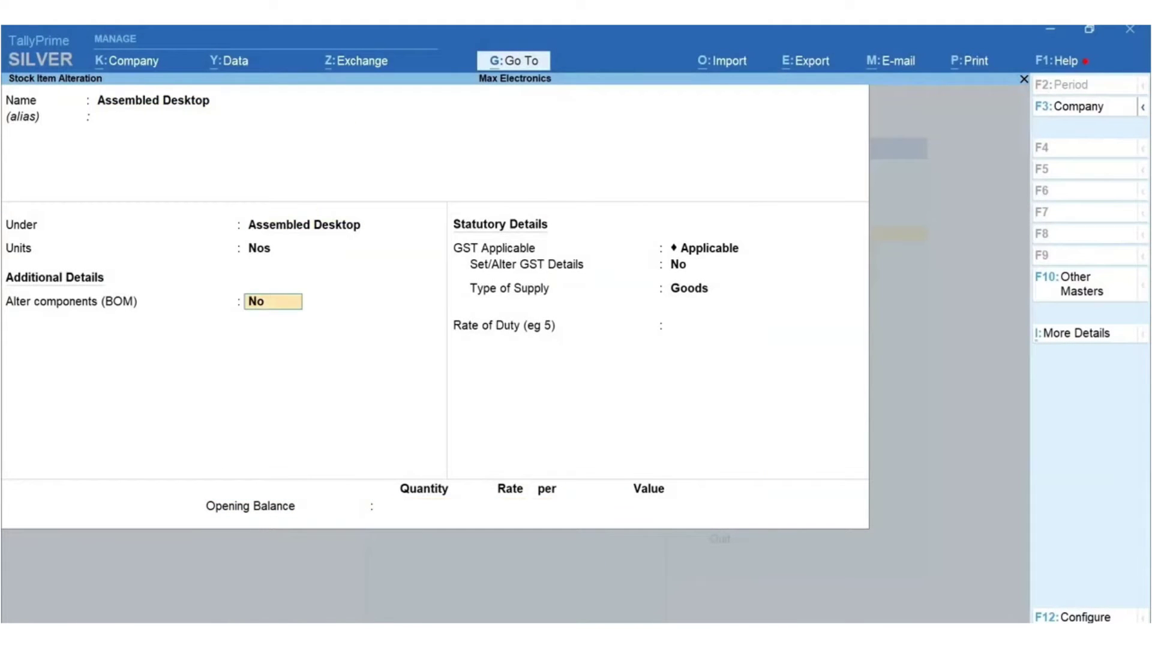
{"action": "type", "text": "y"}
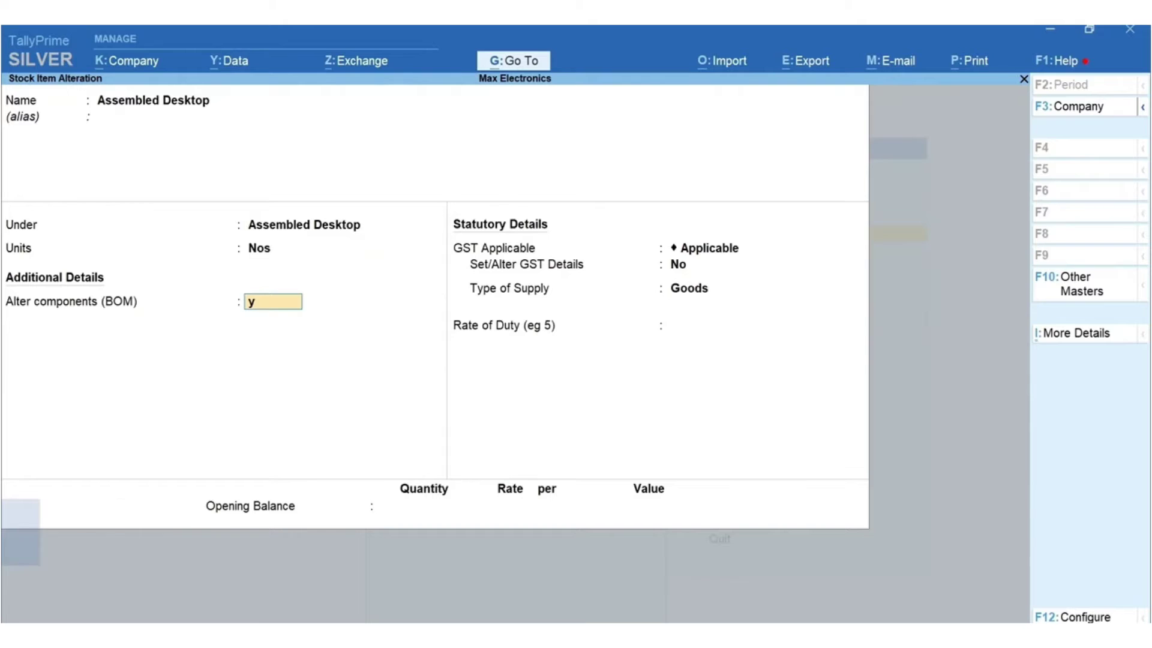
{"action": "key", "text": "Return"}
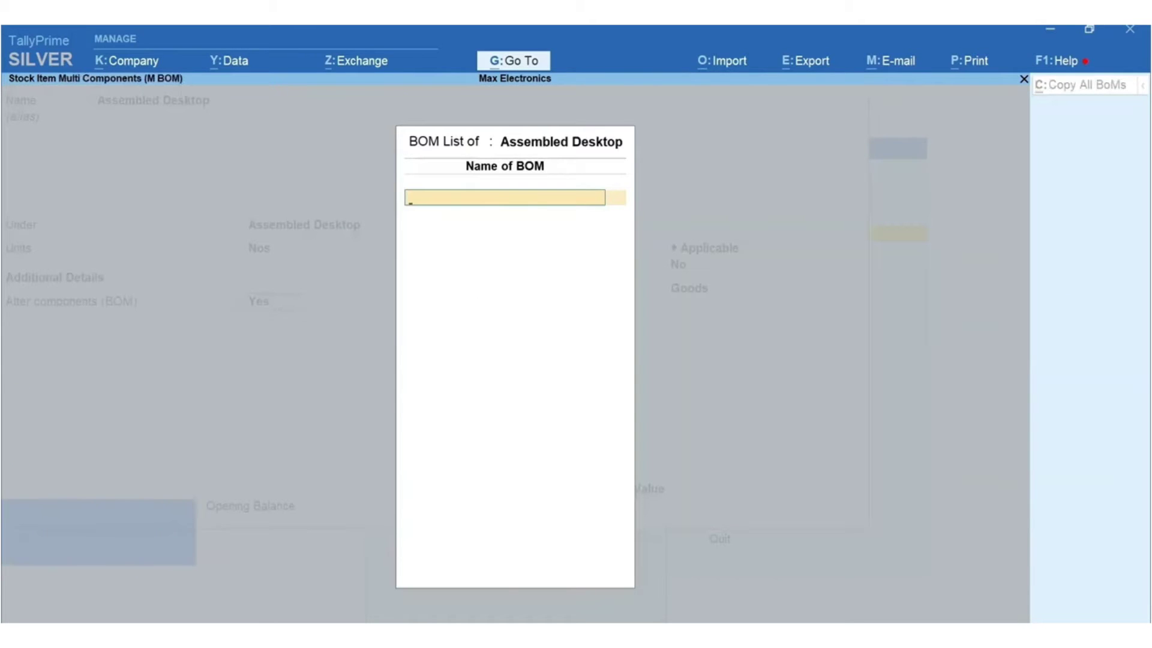
{"action": "type", "text": "Standard Desktop"}
{"action": "key", "text": "Return"}
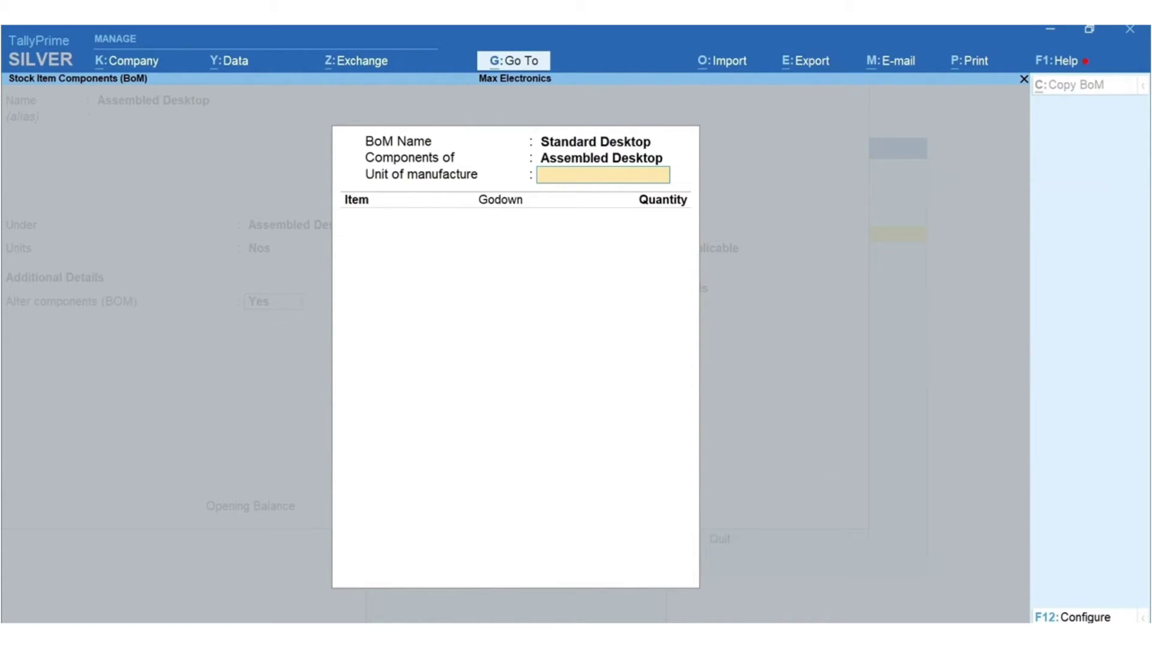
- Set unit of manufacture to 1. Add Asus 16.6 inch Monitor and Dell Wired Keyboard, 1 Nos each from Warehouse
{"action": "type", "text": "1"}
{"action": "key", "text": "Return"}
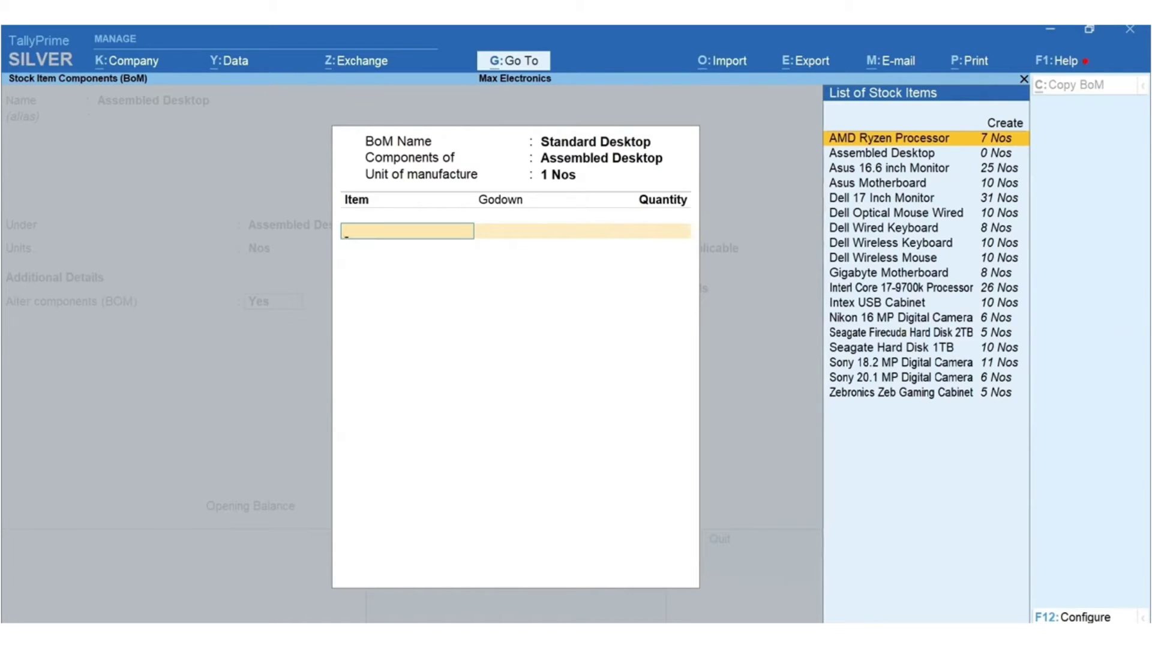
{"action": "type", "text": "Asu"}
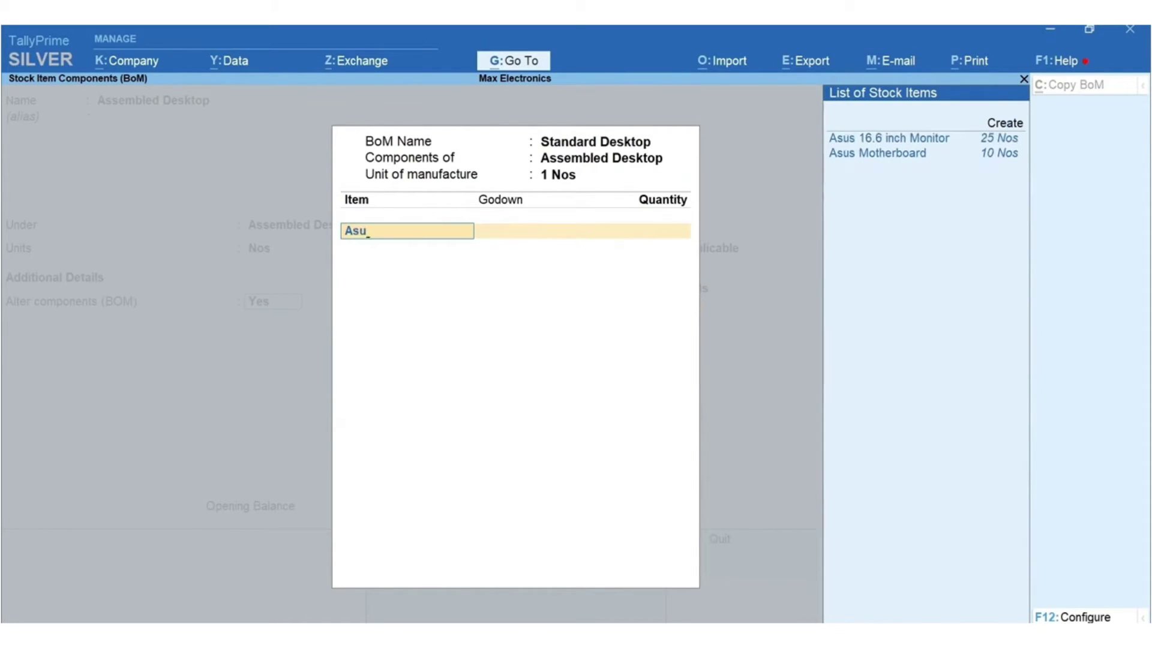
{"action": "key", "text": "Return"}
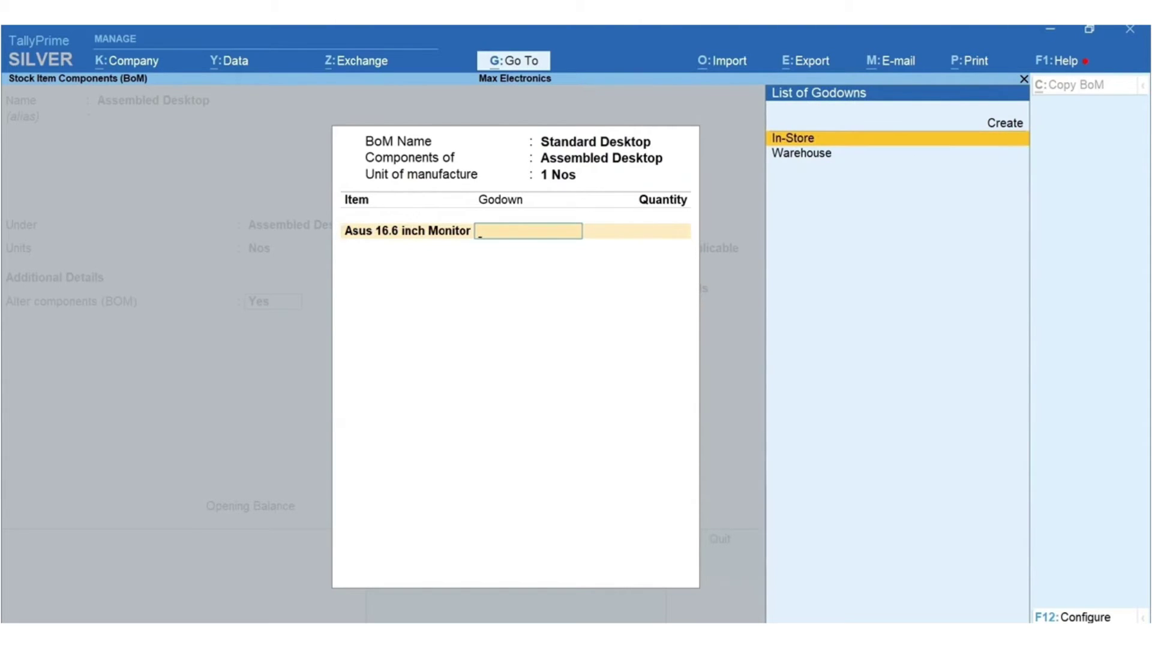
{"action": "key", "text": "Down"}
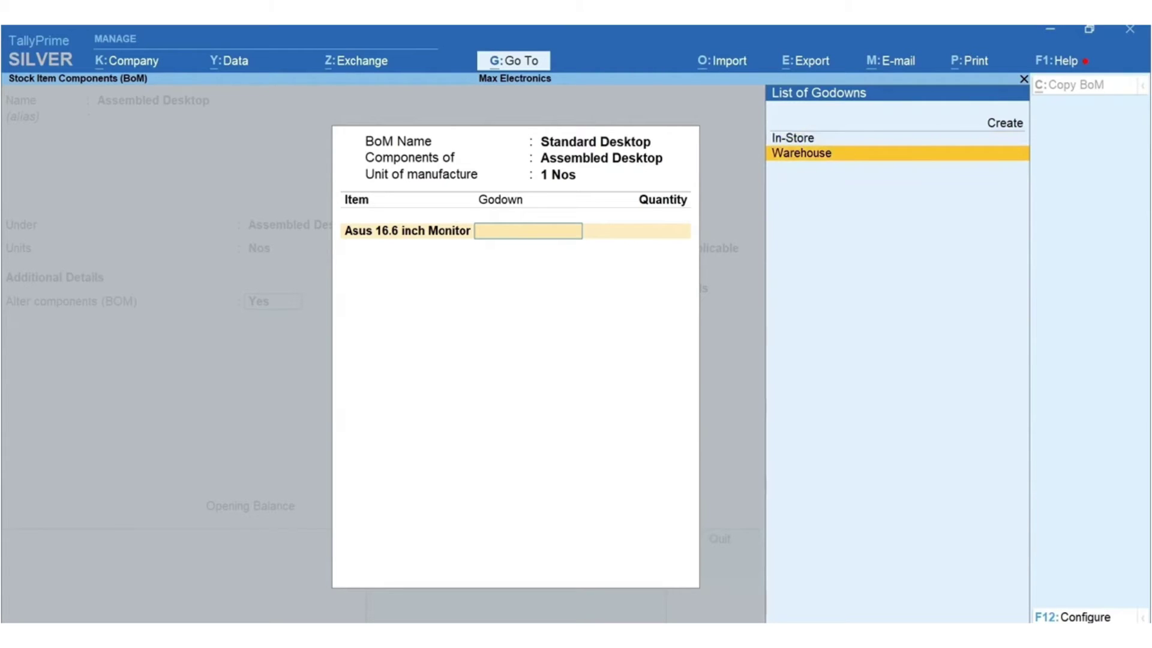
{"action": "key", "text": "Return"}
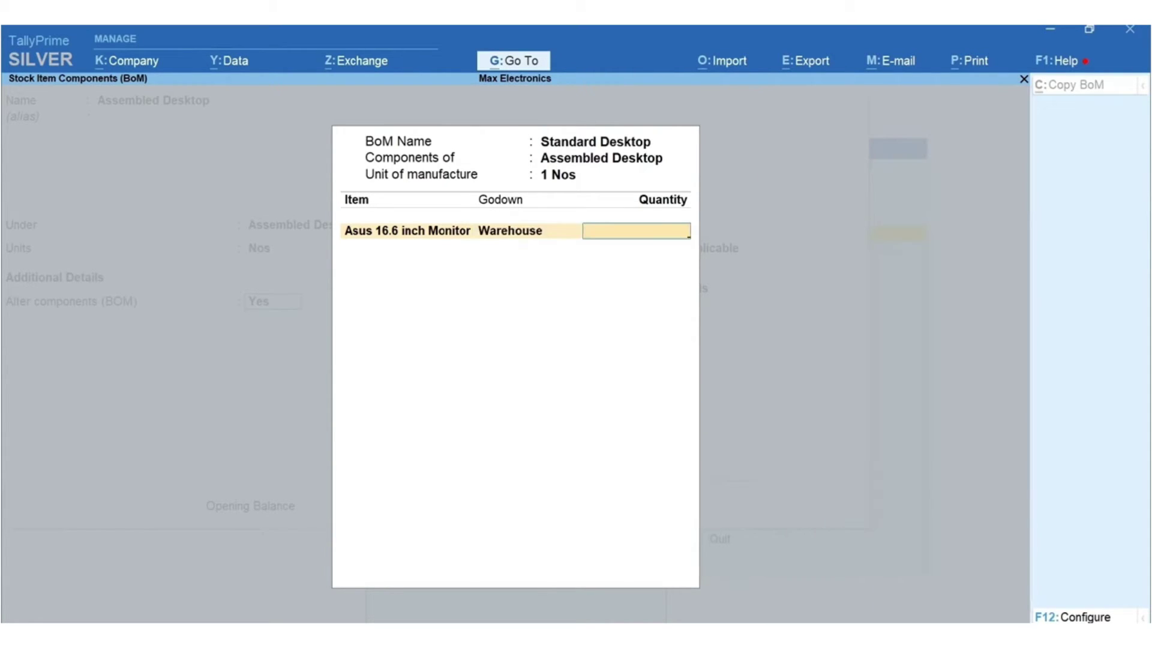
{"action": "type", "text": "1"}
{"action": "key", "text": "Return"}
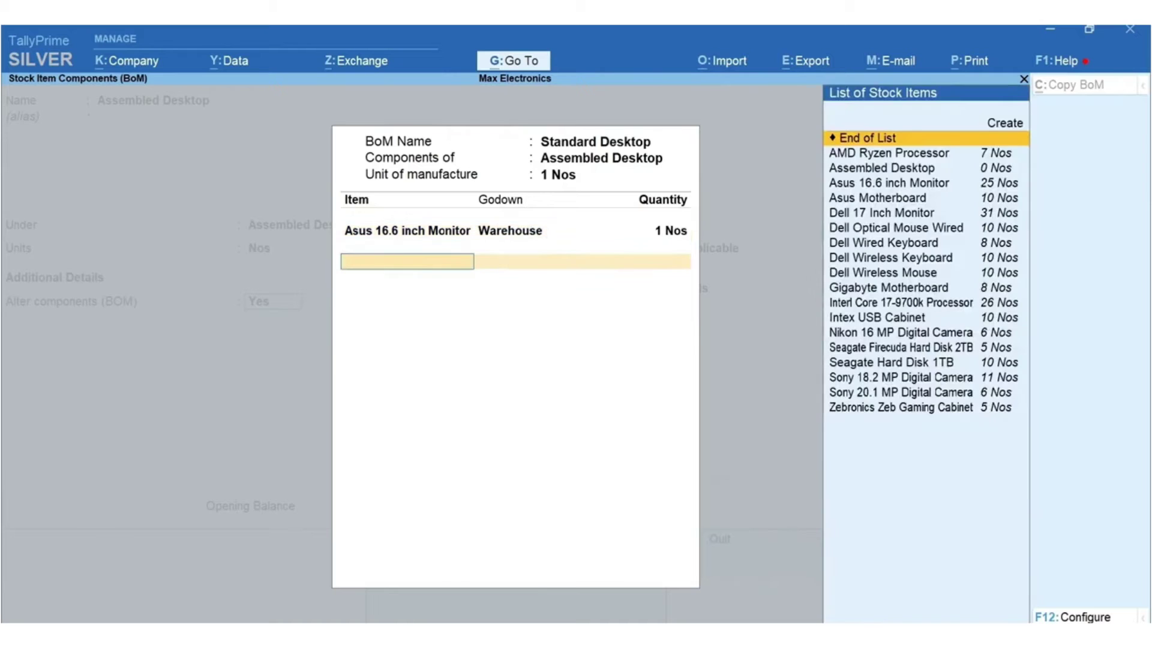
{"action": "type", "text": "Dell w"}
{"action": "key", "text": "Return"}
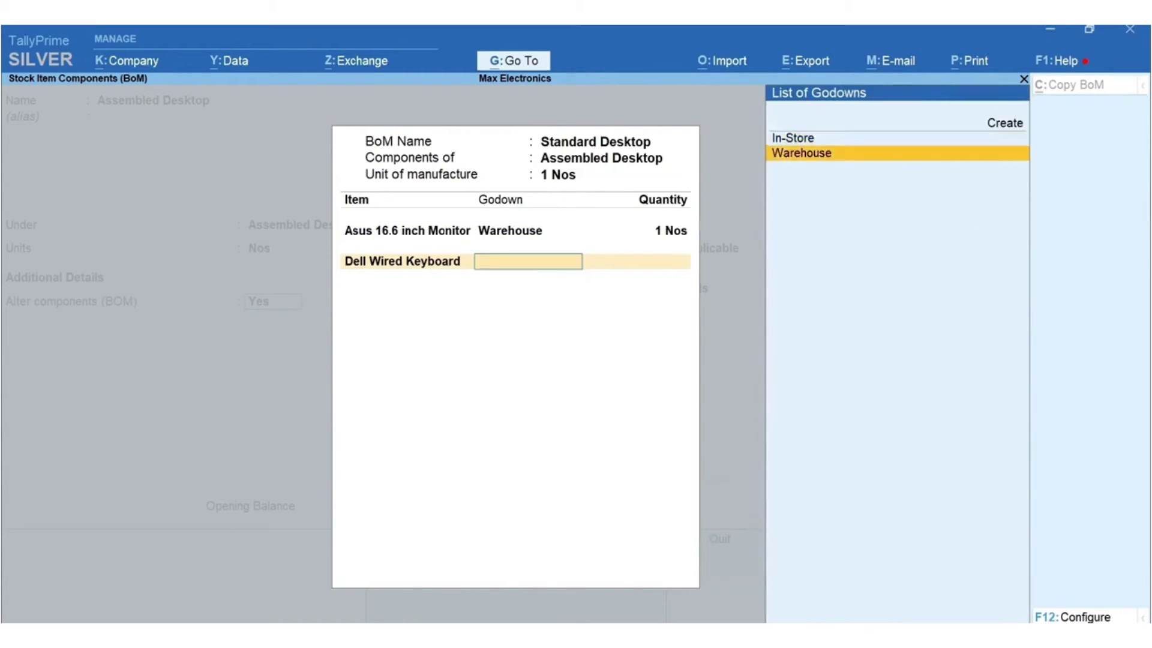
{"action": "key", "text": "Down"}
{"action": "key", "text": "Return"}
{"action": "type", "text": "1"}
- Add Dell Optical Mouse Wired, Asus Motherboard and AMD Ryzen Processor, 1 Nos each from Warehouse
{"action": "key", "text": "Return"}
{"action": "type", "text": "Dell o"}
{"action": "key", "text": "Return"}
{"action": "key", "text": "Down"}
{"action": "key", "text": "Return"}
{"action": "type", "text": "1"}
{"action": "key", "text": "Return"}
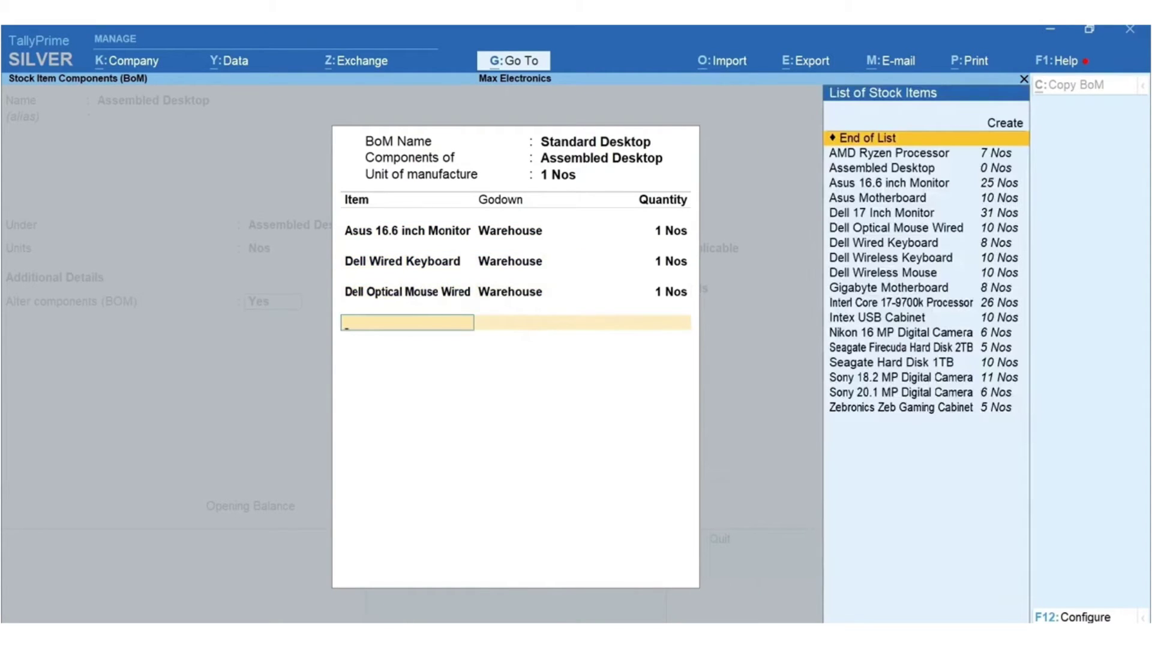
{"action": "type", "text": "Asus mo"}
{"action": "key", "text": "Return"}
{"action": "key", "text": "Down"}
- Add Seagate Hard Disk 1TB and Intex USB Cabinet at 1 Nos, then end the list
{"action": "key", "text": "Return"}
{"action": "type", "text": "1"}
{"action": "key", "text": "Return"}
{"action": "type", "text": "A"}
{"action": "key", "text": "Return"}
{"action": "key", "text": "Down"}
{"action": "key", "text": "Return"}
{"action": "key", "text": "1"}
{"action": "key", "text": "Return"}
{"action": "type", "text": "Se"}
{"action": "key", "text": "Return"}
{"action": "key", "text": "Down"}
{"action": "key", "text": "Return"}
{"action": "type", "text": "1"}
{"action": "key", "text": "Return"}
{"action": "type", "text": "Intex"}
{"action": "key", "text": "Return"}
{"action": "key", "text": "Down"}
{"action": "key", "text": "Return"}
{"action": "type", "text": "1"}
{"action": "key", "text": "Return"}
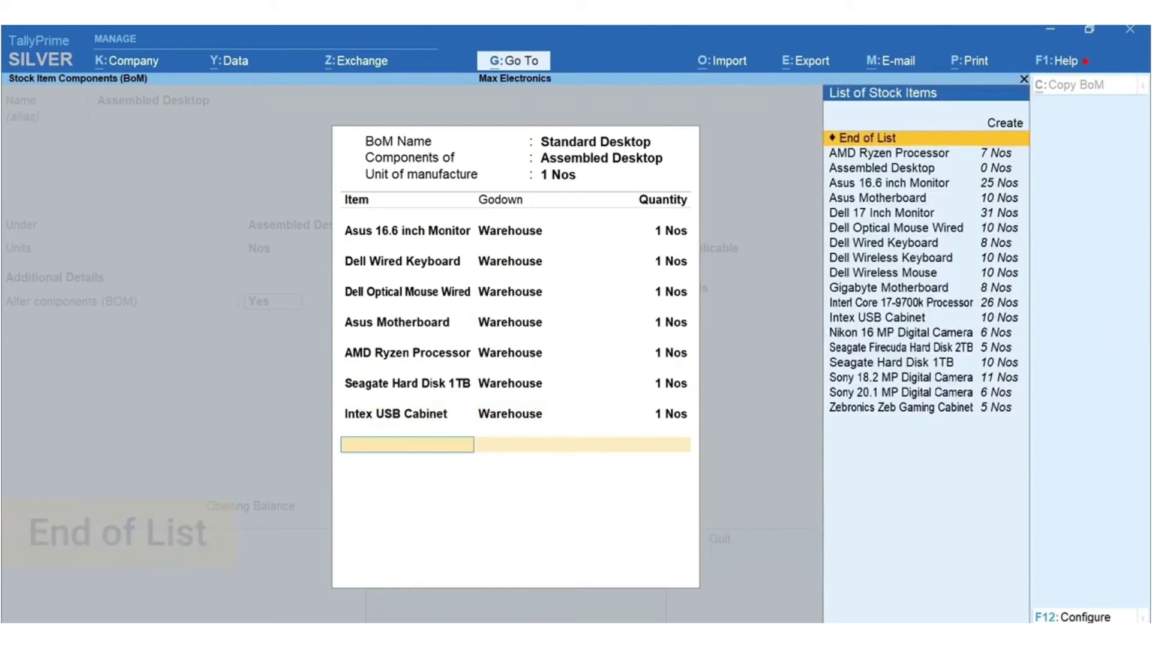
{"action": "key", "text": "Return"}
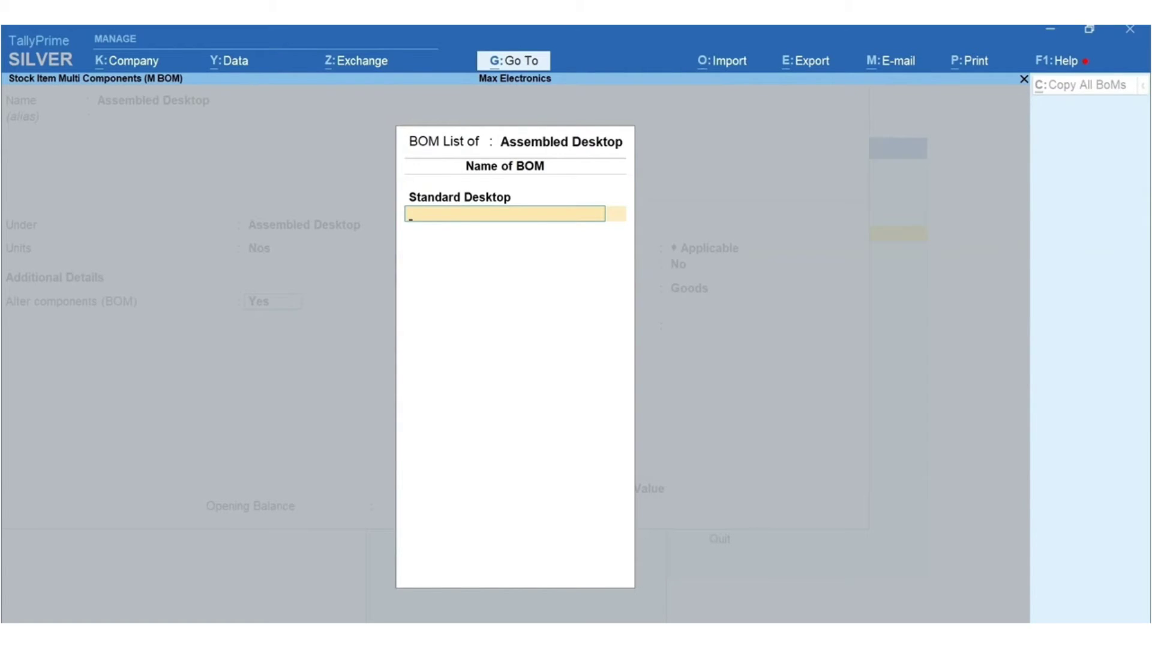
- Create a 'Premium Desktop' BOM with unit of manufacture 1 and component types enabled
{"action": "type", "text": "Premium Desktop"}
{"action": "key", "text": "Return"}
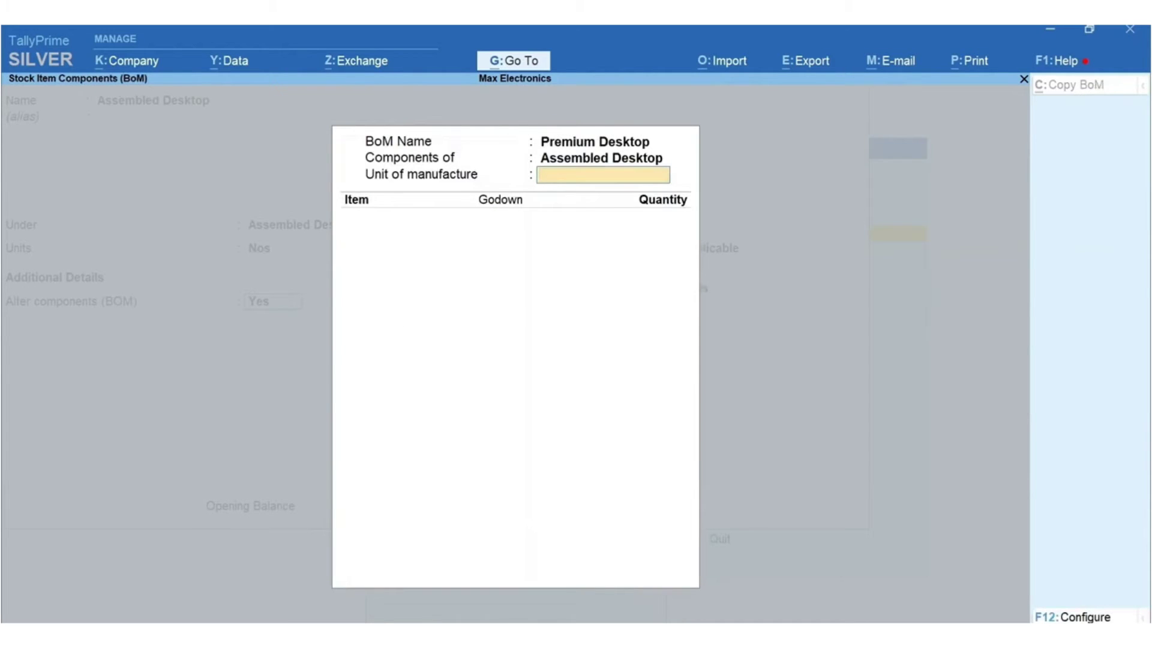
{"action": "type", "text": "1"}
{"action": "key", "text": "Return"}
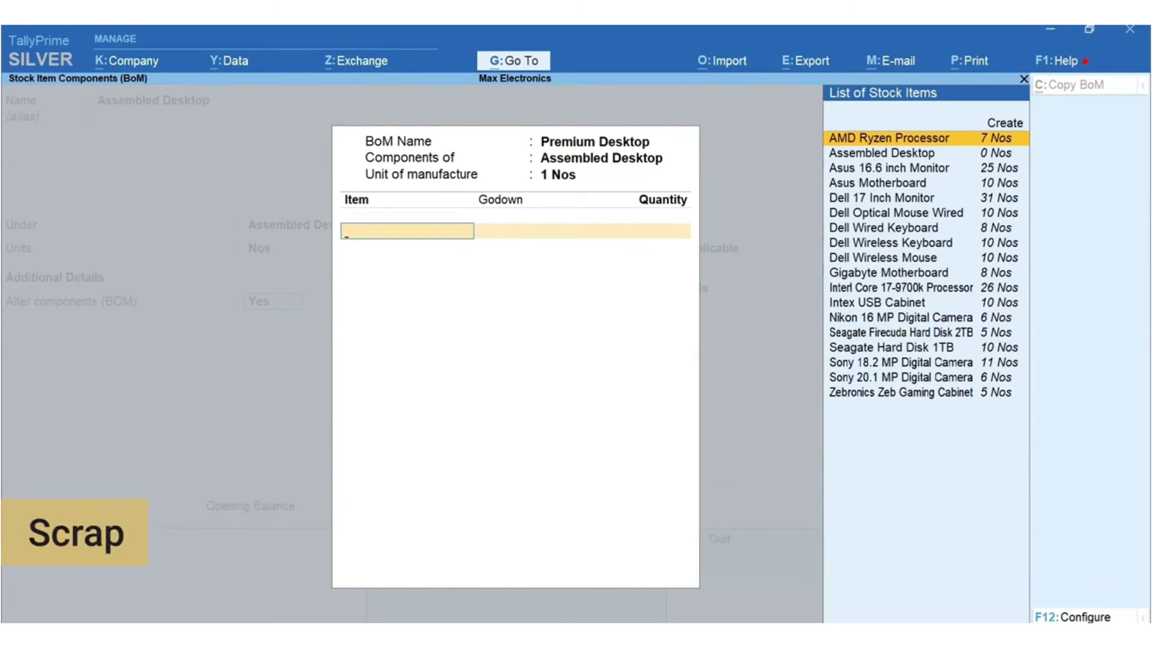
{"action": "key", "text": "F12"}
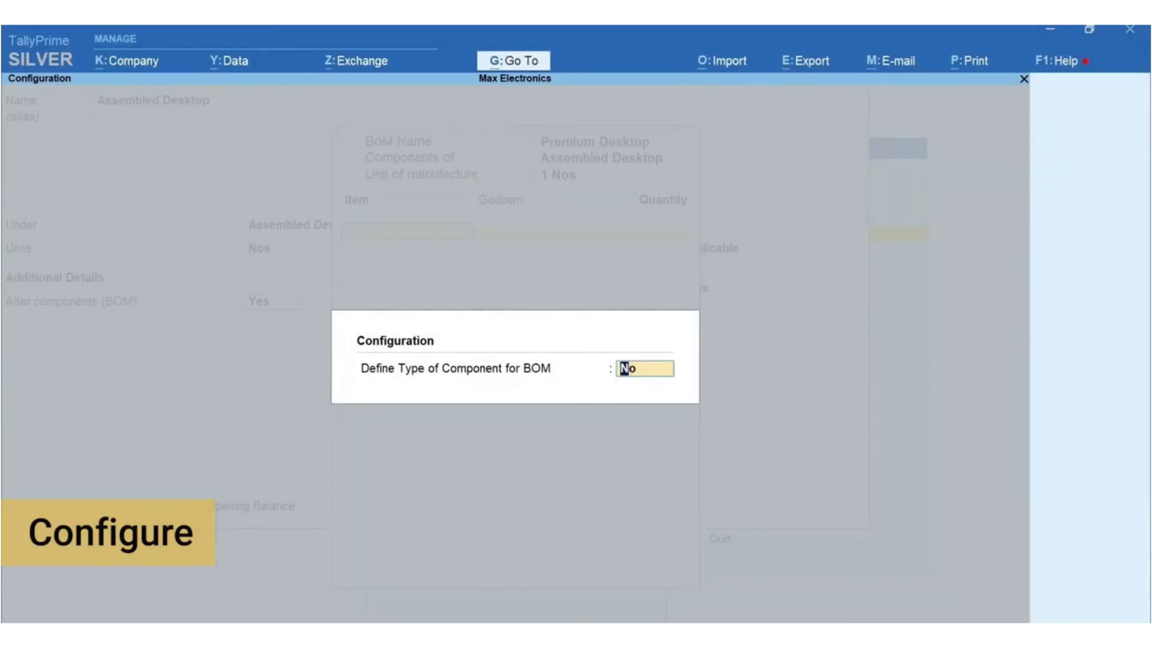
{"action": "type", "text": "y"}
{"action": "key", "text": "Return"}
- Add Dell 17 Inch Monitor, Dell Wireless Keyboard and Dell Wireless Mouse, 1 Nos each from Warehouse
{"action": "key", "text": "Return"}
{"action": "type", "text": "Dell 17"}
{"action": "key", "text": "Return"}
{"action": "key", "text": "Return"}
{"action": "key", "text": "Return"}
{"action": "type", "text": "1"}
{"action": "key", "text": "Return"}
{"action": "key", "text": "Return"}
{"action": "type", "text": "Dell"}
{"action": "key", "text": "Down"}
{"action": "key", "text": "Return"}
{"action": "key", "text": "Return"}
{"action": "key", "text": "Return"}
{"action": "type", "text": "1"}
{"action": "key", "text": "Return"}
{"action": "key", "text": "Return"}
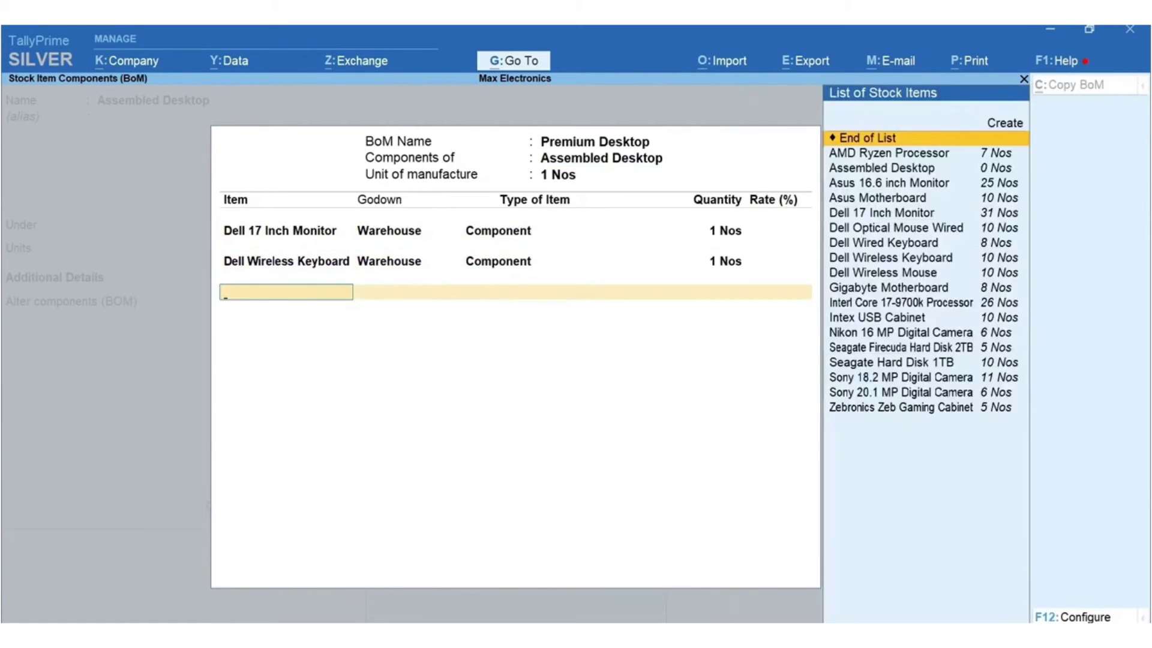
{"action": "type", "text": "Dell Wireless M"}
{"action": "key", "text": "Return"}
{"action": "key", "text": "Return"}
{"action": "key", "text": "Return"}
{"action": "key", "text": "Return"}
{"action": "key", "text": "Return"}
{"action": "key", "text": "Return"}
{"action": "type", "text": "Gi"}
- Add Gigabyte Motherboard, AMD Ryzen Processor, Seagate Firecuda Hard Disk 2TB and Zebronics cabinet at 1 Nos each
{"action": "key", "text": "Return"}
{"action": "key", "text": "Return"}
{"action": "key", "text": "Return"}
{"action": "key", "text": "Return"}
{"action": "key", "text": "Return"}
{"action": "key", "text": "Down"}
{"action": "key", "text": "Return"}
{"action": "key", "text": "Return"}
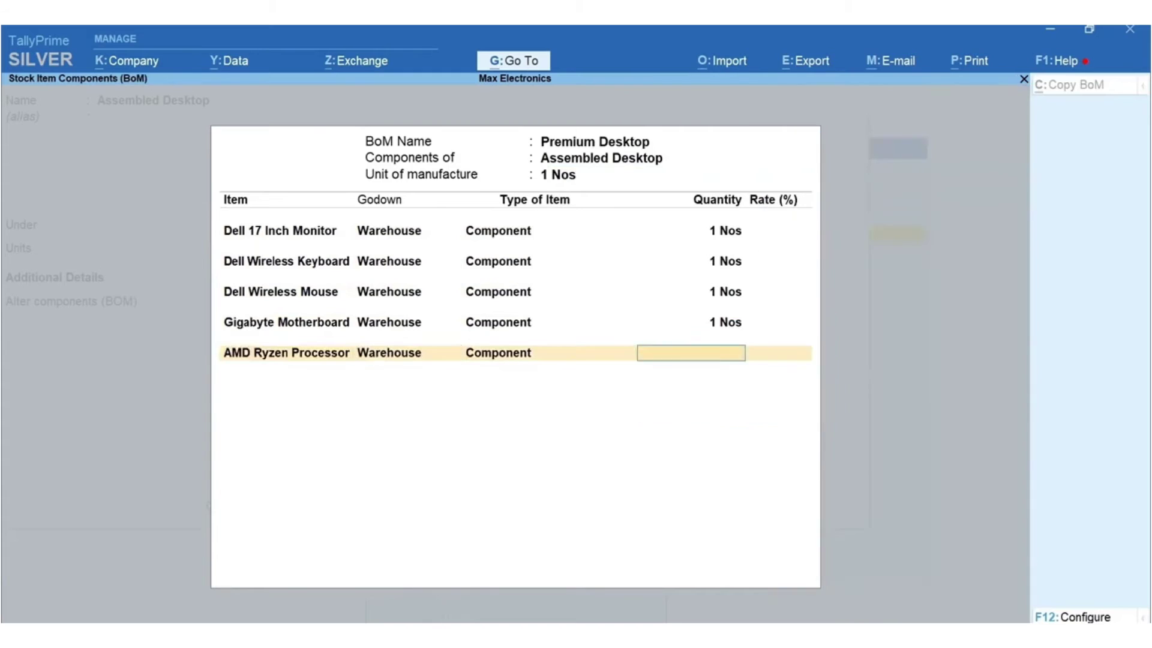
{"action": "key", "text": "Return"}
{"action": "type", "text": "1"}
{"action": "key", "text": "Return"}
{"action": "key", "text": "Return"}
{"action": "type", "text": "Se"}
{"action": "key", "text": "Return"}
{"action": "key", "text": "Return"}
{"action": "key", "text": "Return"}
{"action": "type", "text": "1"}
{"action": "key", "text": "Return"}
{"action": "key", "text": "Return"}
{"action": "key", "text": "Up"}
{"action": "key", "text": "Return"}
{"action": "key", "text": "Down"}
{"action": "key", "text": "Return"}
{"action": "key", "text": "Return"}
{"action": "type", "text": "1"}
{"action": "key", "text": "Return"}
{"action": "key", "text": "Return"}
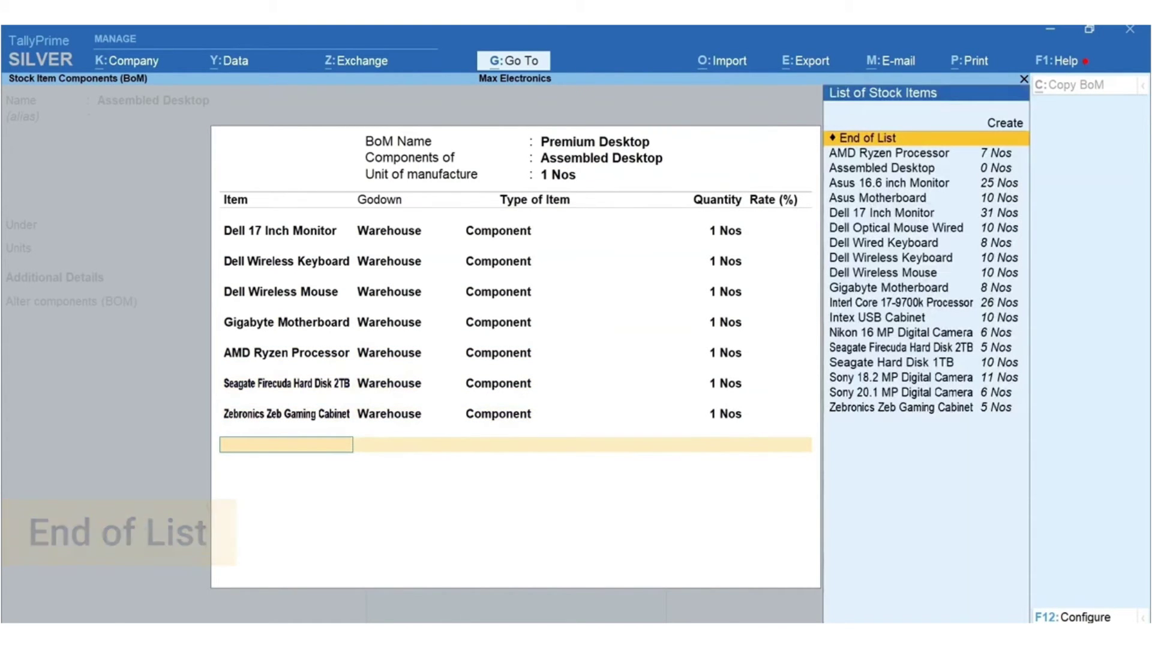
- End the Premium Desktop component list and save the Assembled Desktop stock item
{"action": "key", "text": "Return"}
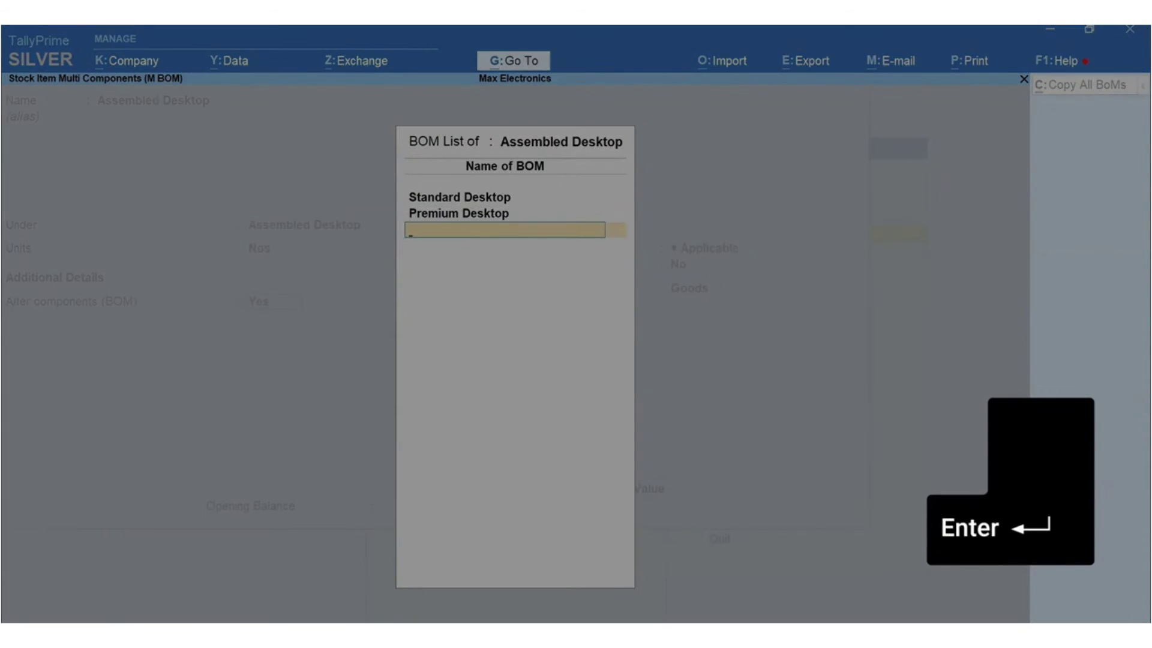
{"action": "key", "text": "Return"}
{"action": "key", "text": "ctrl+a"}
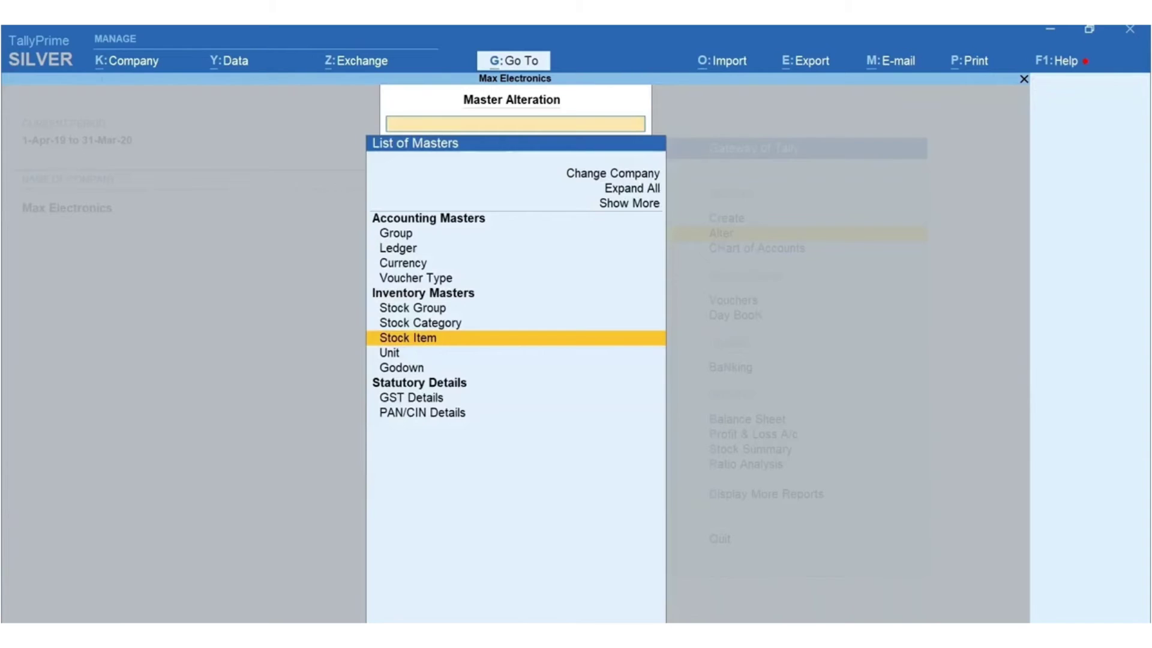
- Compare Assembled Desktop cost estimates: Standard Desktop 21,409.69 versus Premium Desktop 32,271.48
{"action": "key", "text": "alt+g"}
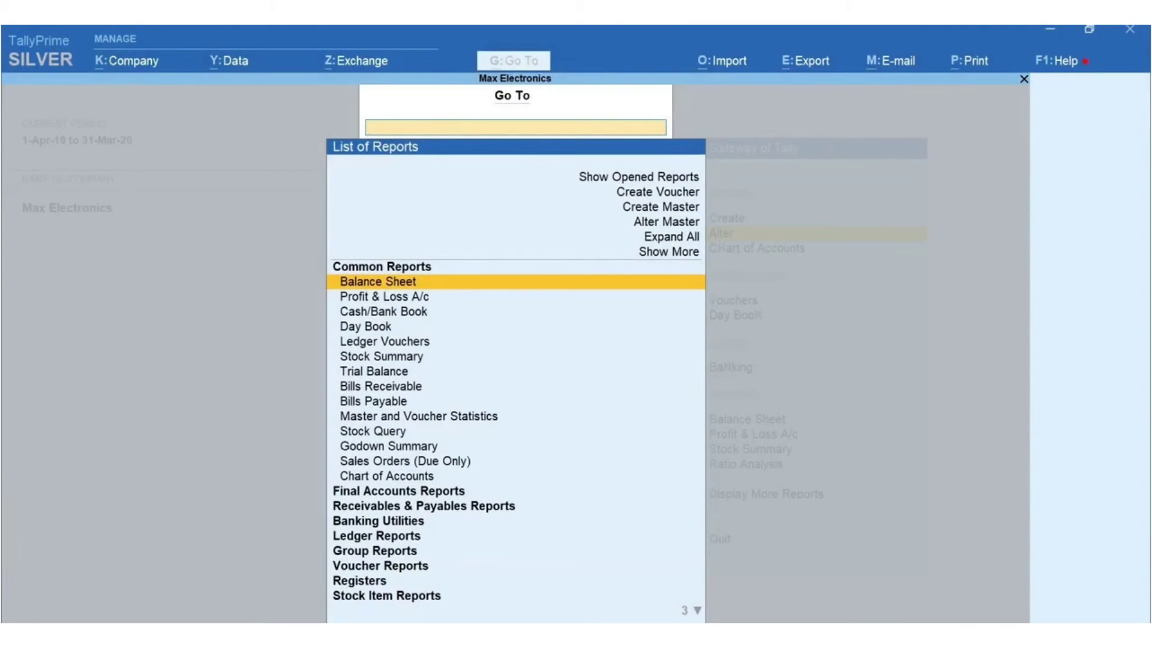
{"action": "type", "text": "Cost Estim"}
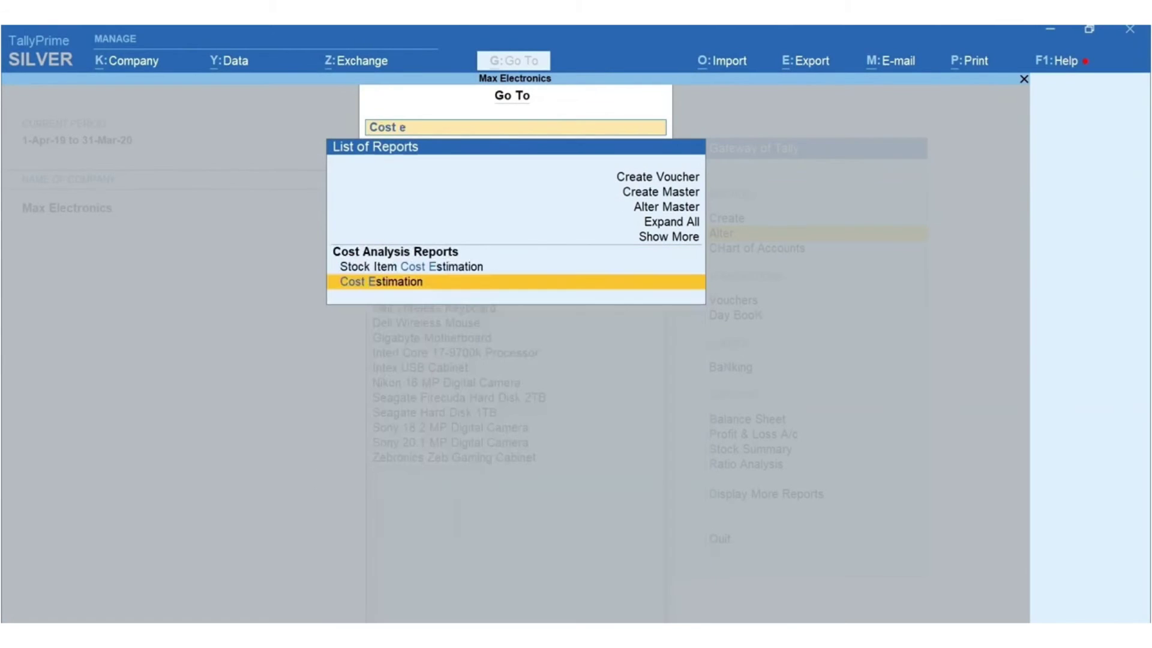
{"action": "key", "text": "Return"}
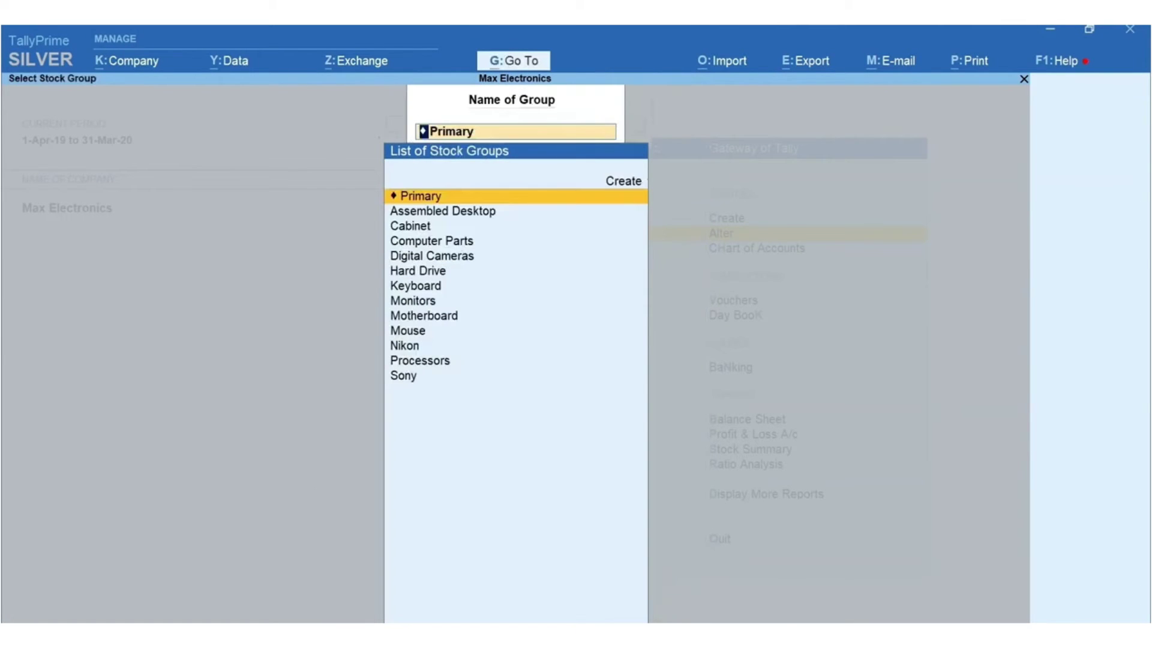
{"action": "key", "text": "Down"}
{"action": "key", "text": "Return"}
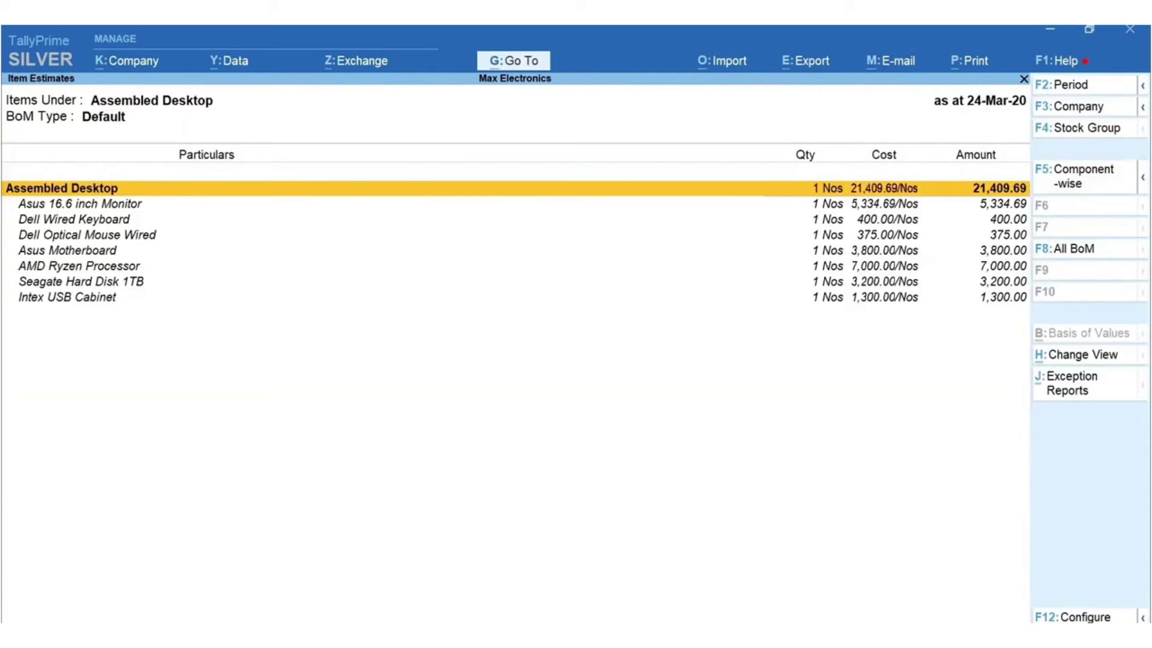
{"action": "key", "text": "F8"}
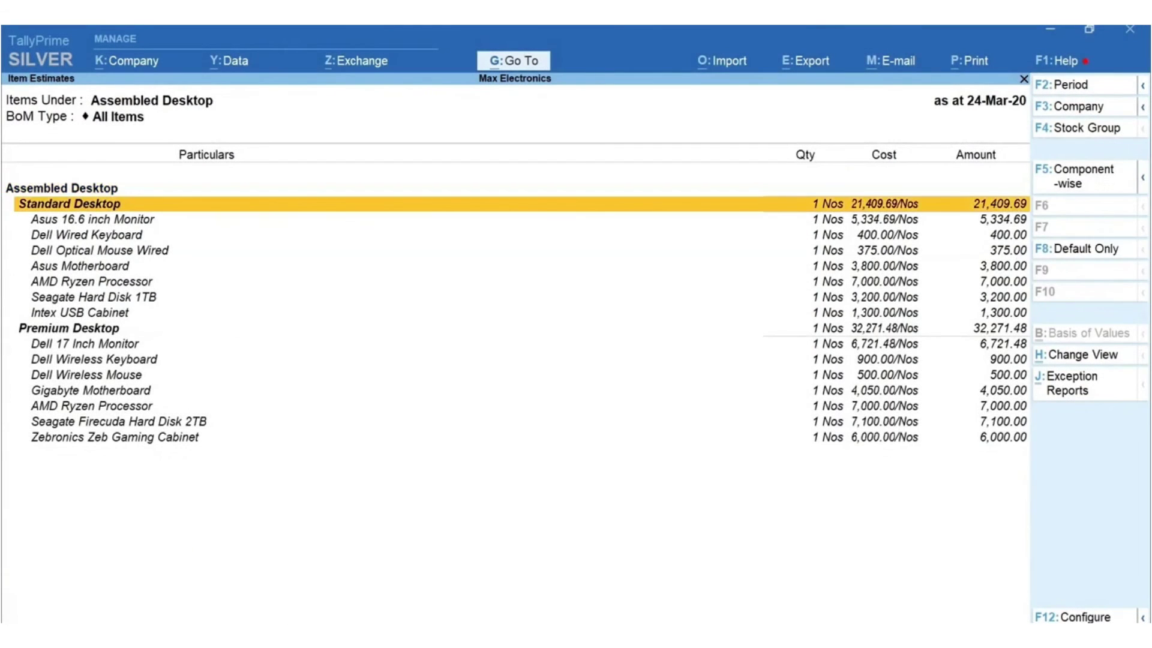
{"action": "key", "text": "Escape"}
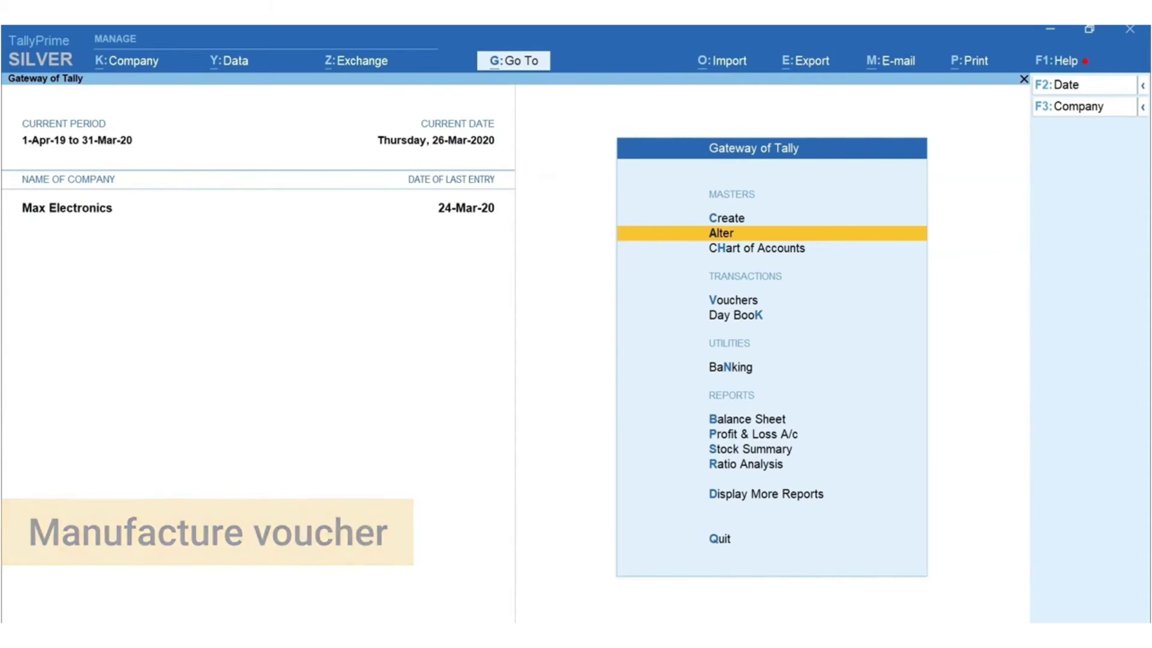
- Create Stock Journal No. 3 and switch it to Manufacturing Journal mode
{"action": "key", "text": "v"}
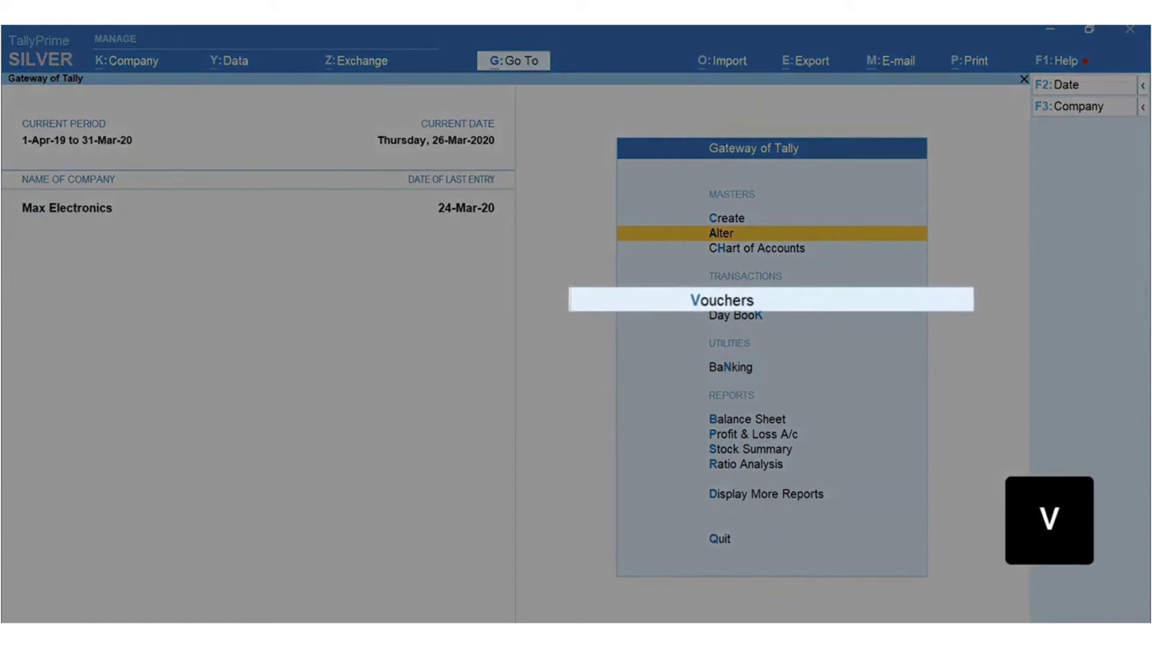
{"action": "key", "text": "F10"}
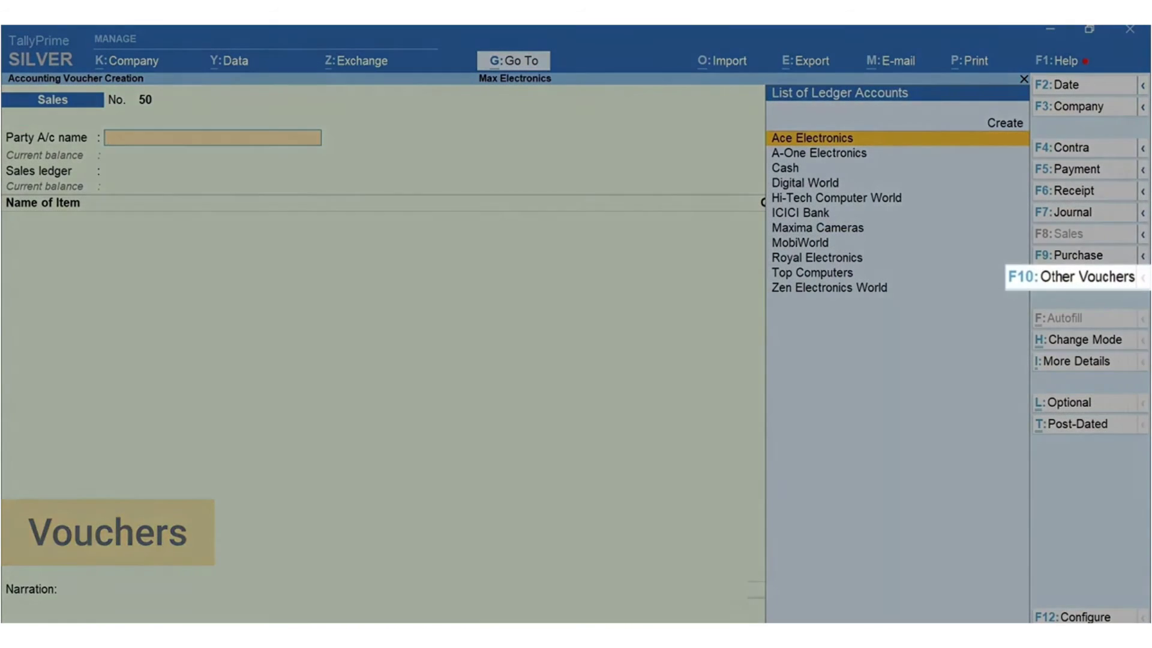
{"action": "key", "text": "Down"}
{"action": "key", "text": "Down"}
{"action": "key", "text": "Down"}
{"action": "key", "text": "Down"}
{"action": "key", "text": "Down"}
{"action": "key", "text": "Down"}
{"action": "key", "text": "Down"}
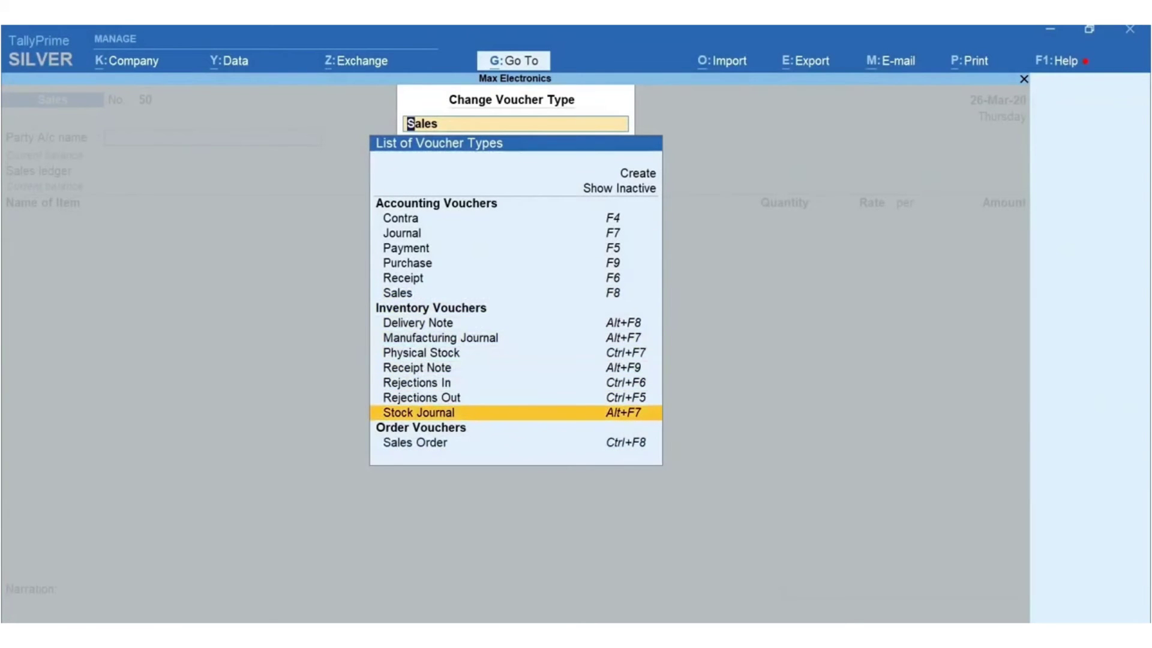
{"action": "key", "text": "Return"}
{"action": "key", "text": "ctrl+h"}
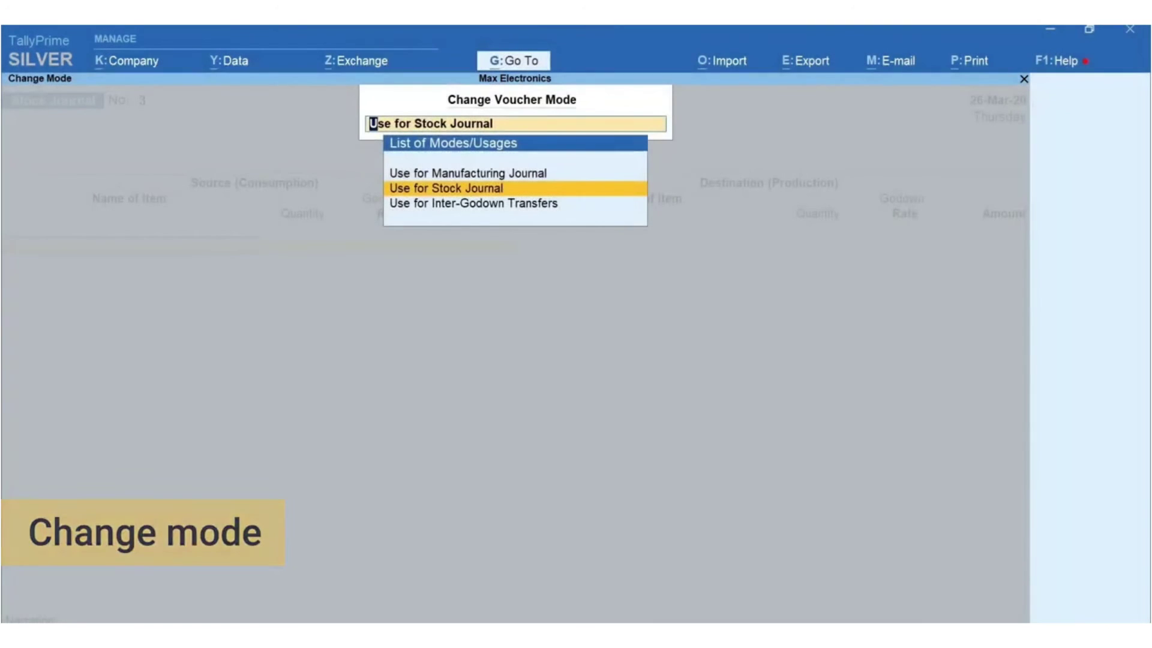
{"action": "key", "text": "Up"}
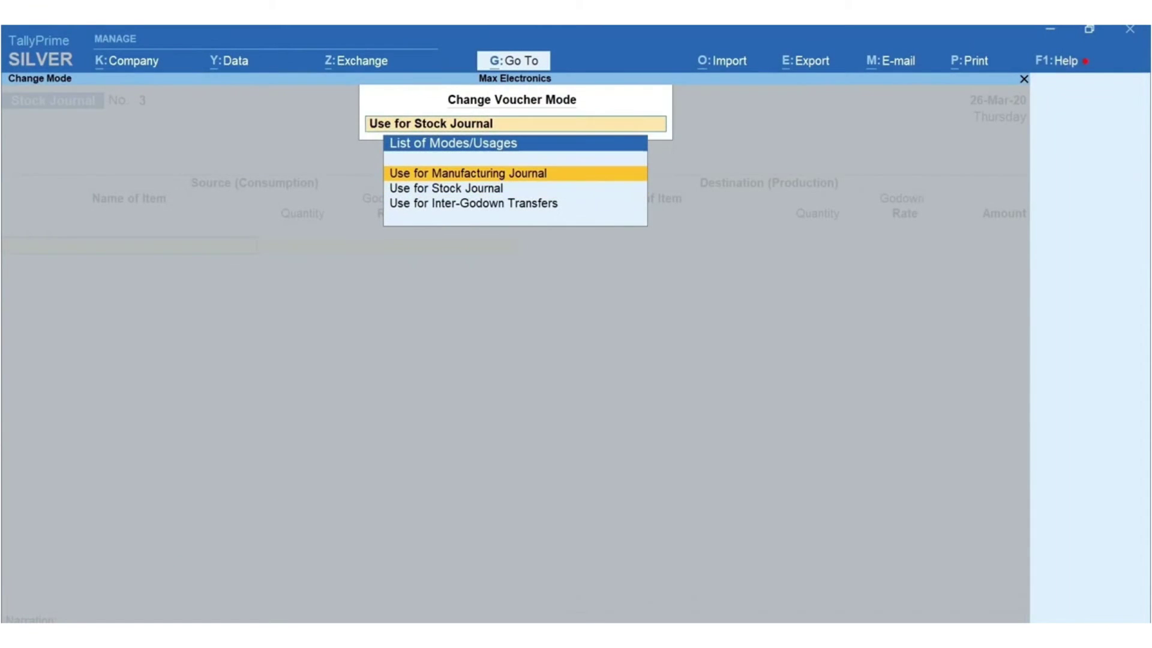
{"action": "key", "text": "Return"}
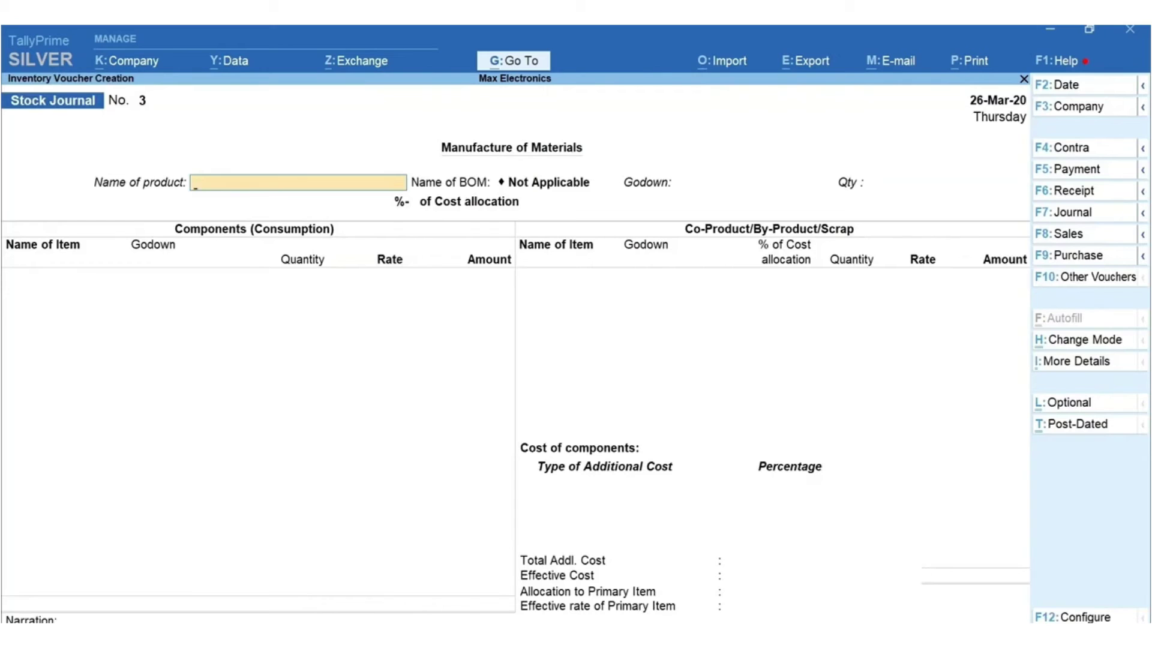
- Manufacture 4 Nos of Assembled Desktop at Warehouse using the Standard Desktop BOM
{"action": "type", "text": "As"}
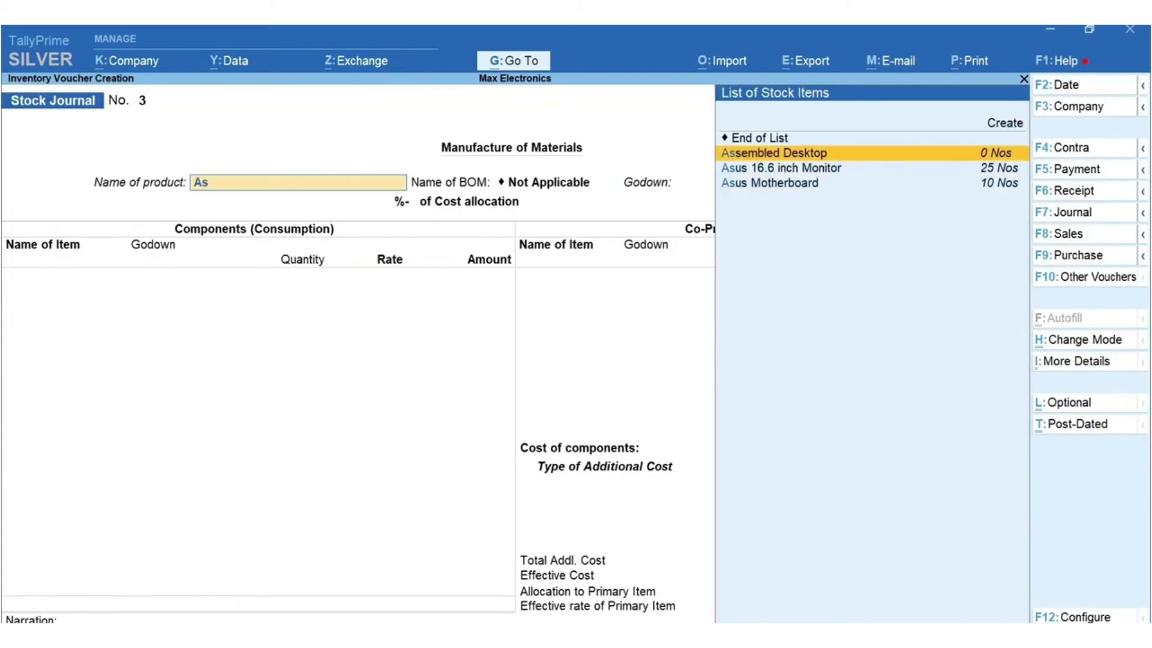
{"action": "key", "text": "Return"}
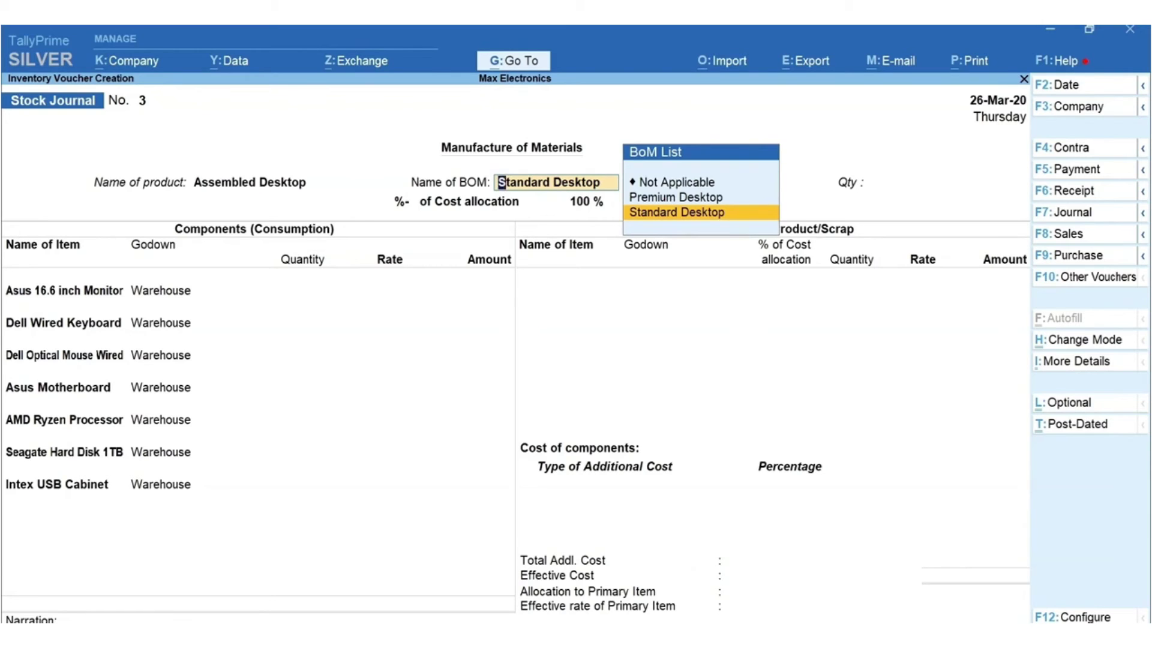
{"action": "key", "text": "Return"}
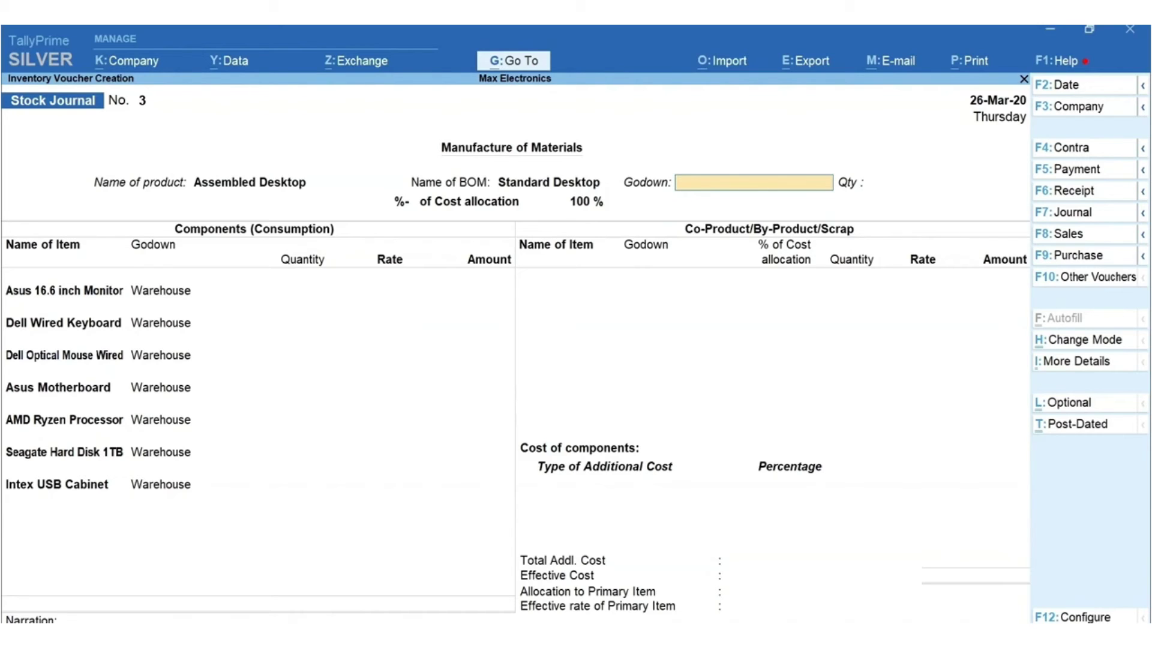
{"action": "key", "text": "Return"}
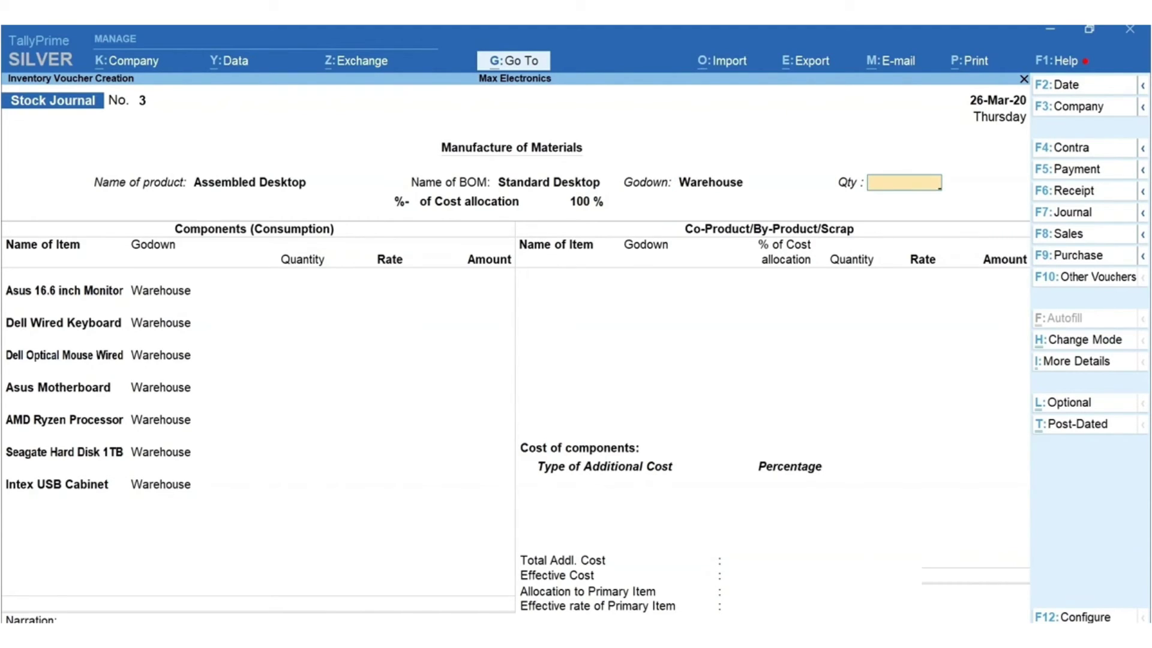
{"action": "type", "text": "4"}
{"action": "key", "text": "Return"}
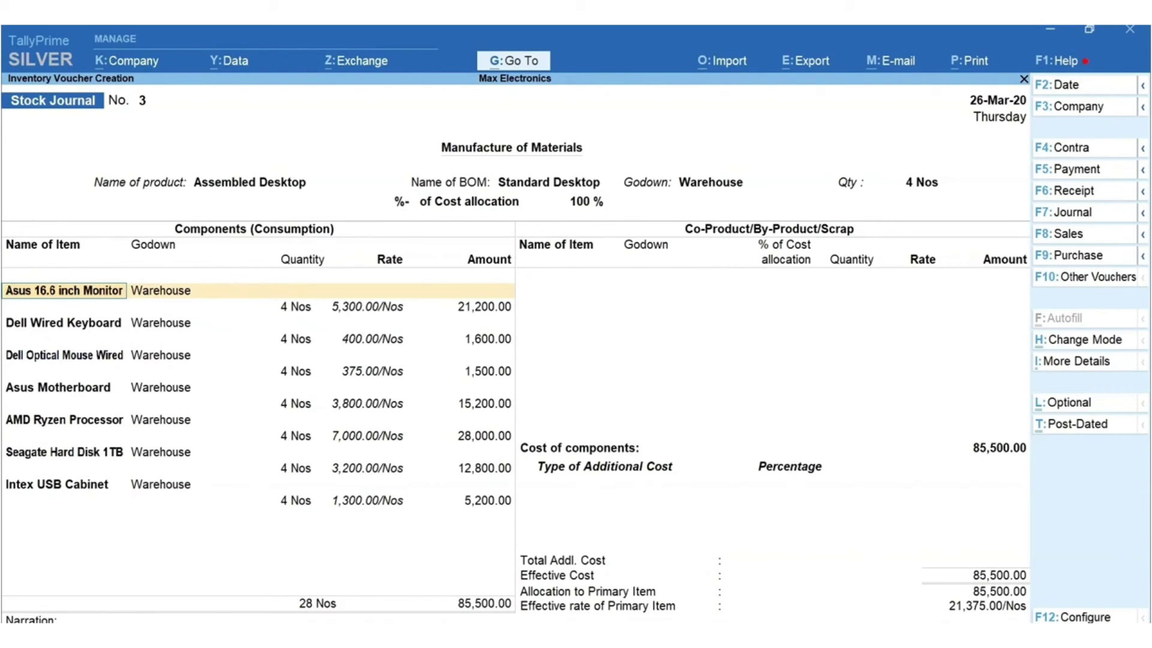
- Review the seven auto-filled component rows, totalling 85,500.00
{"action": "left_click", "coordinate": [277, 306]}
{"action": "key", "text": "Return"}
{"action": "key", "text": "Return"}
{"action": "key", "text": "Return"}
{"action": "key", "text": "Return"}
{"action": "key", "text": "Return"}
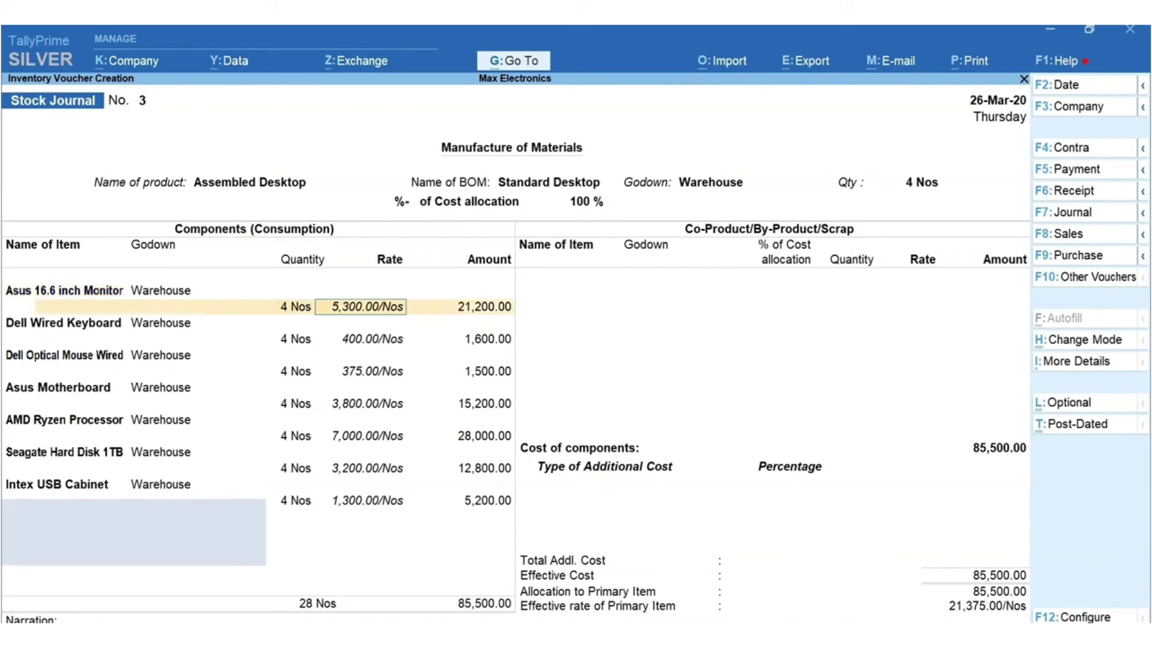
{"action": "key", "text": "Return"}
{"action": "key", "text": "Return"}
{"action": "key", "text": "Return"}
{"action": "key", "text": "Return"}
{"action": "key", "text": "Return"}
{"action": "key", "text": "Return"}
{"action": "key", "text": "Return"}
{"action": "key", "text": "Return"}
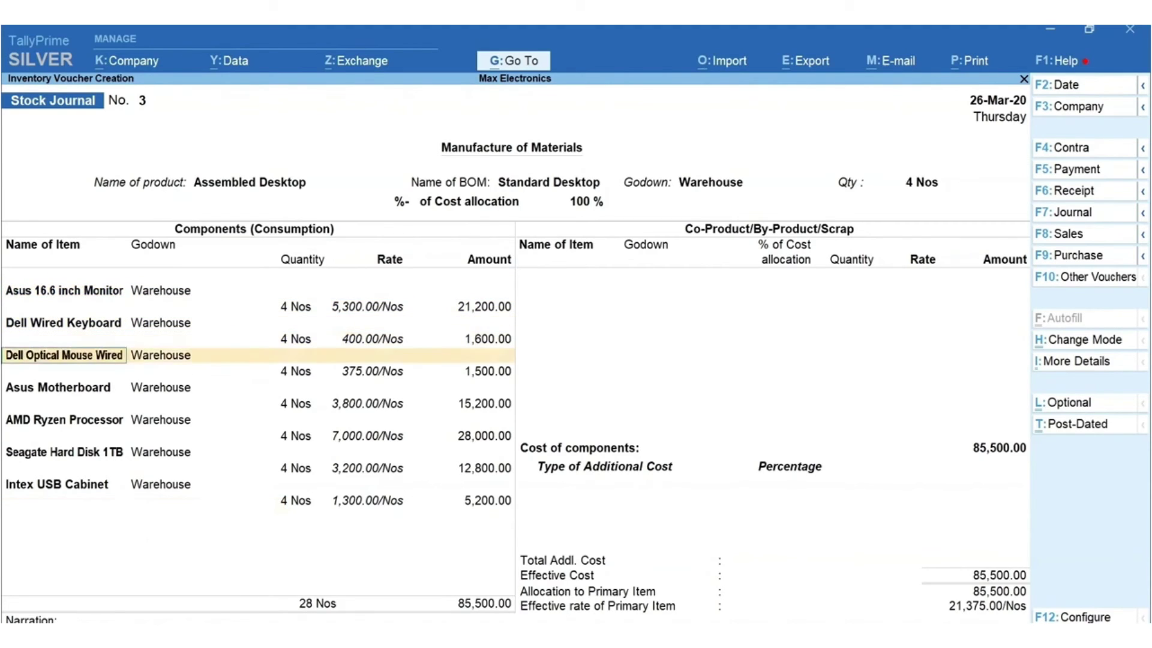
{"action": "key", "text": "Return"}
{"action": "key", "text": "Return"}
{"action": "key", "text": "Return"}
{"action": "key", "text": "Return"}
{"action": "key", "text": "Return"}
{"action": "key", "text": "Return"}
{"action": "key", "text": "Return"}
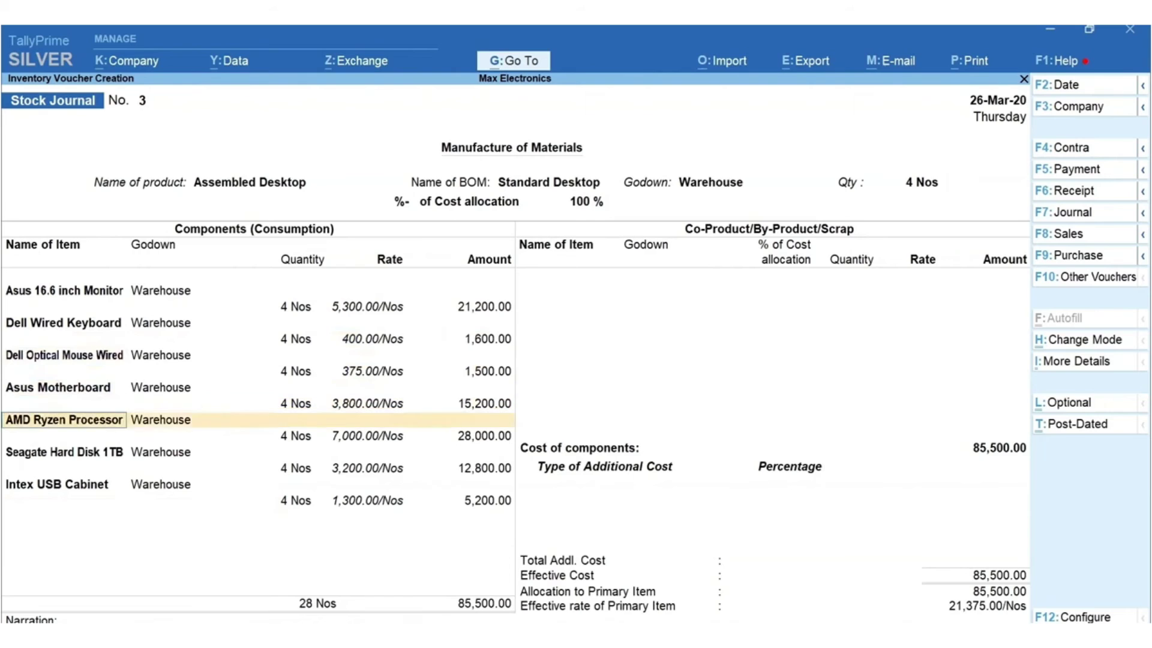
{"action": "key", "text": "Return"}
{"action": "key", "text": "Return"}
{"action": "key", "text": "Return"}
{"action": "key", "text": "Return"}
{"action": "key", "text": "Return"}
{"action": "key", "text": "Return"}
{"action": "key", "text": "Return"}
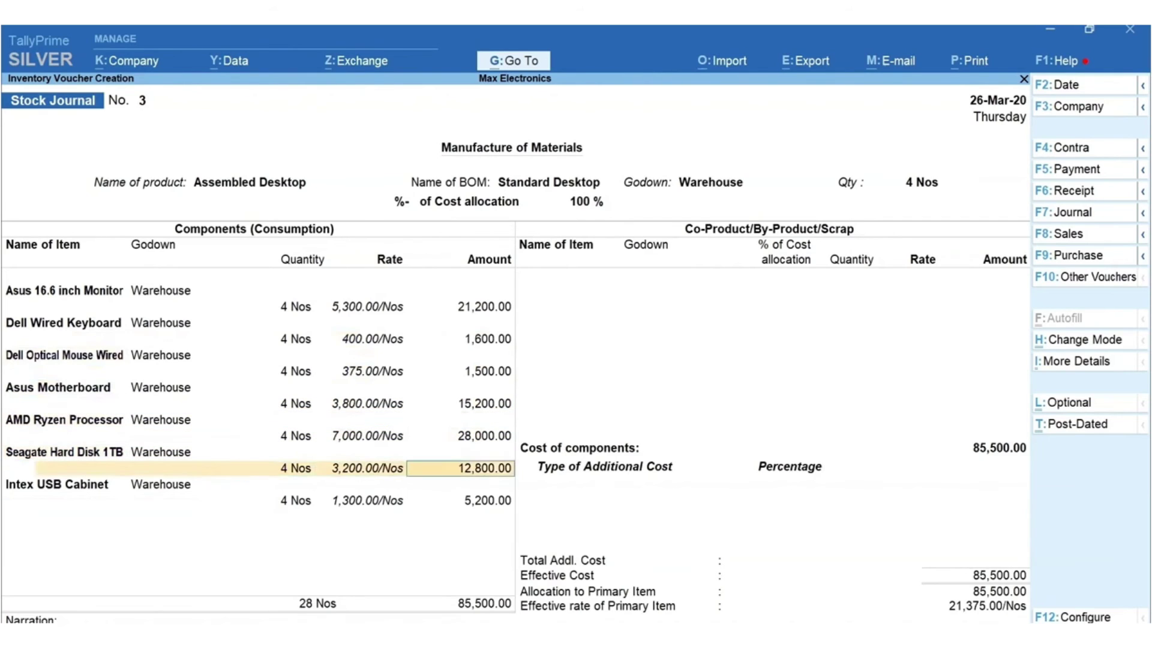
{"action": "key", "text": "Return"}
{"action": "key", "text": "Return"}
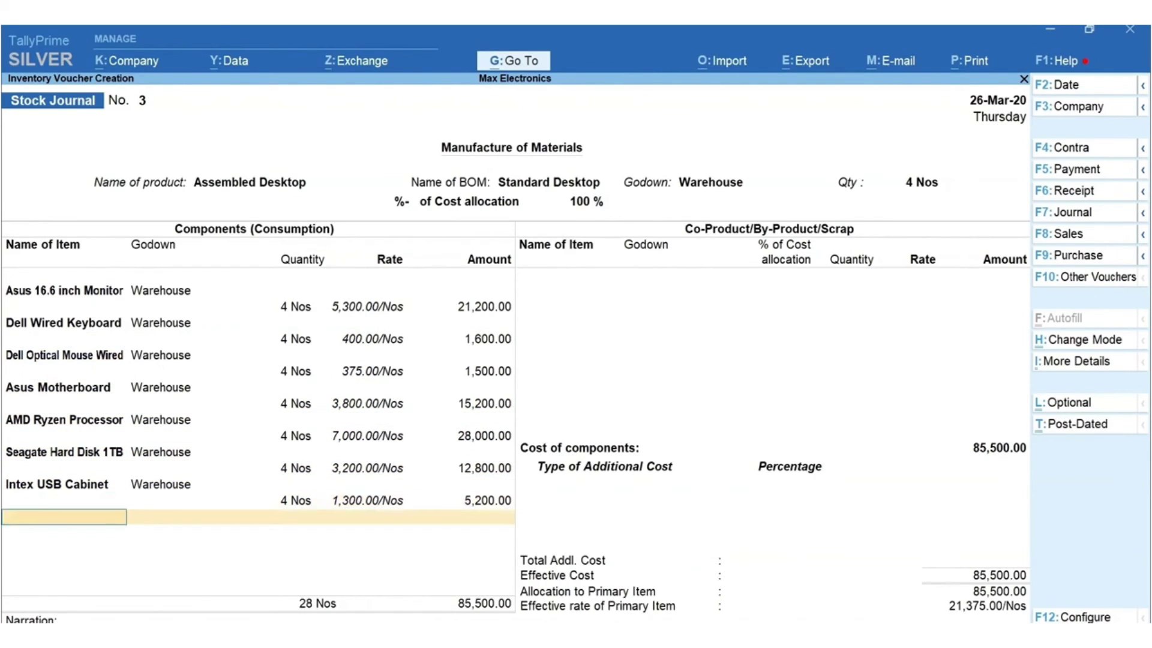
{"action": "key", "text": "Return"}
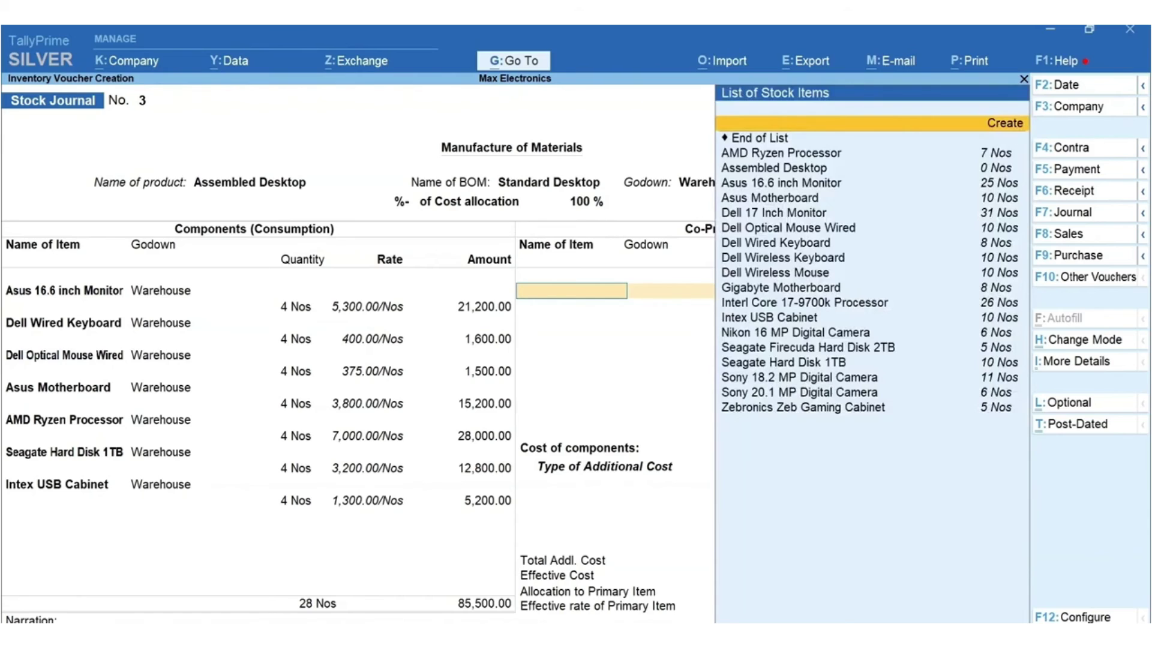
- Mark the co-product/by-product/scrap list End of List, leaving it empty
{"action": "key", "text": "Return"}
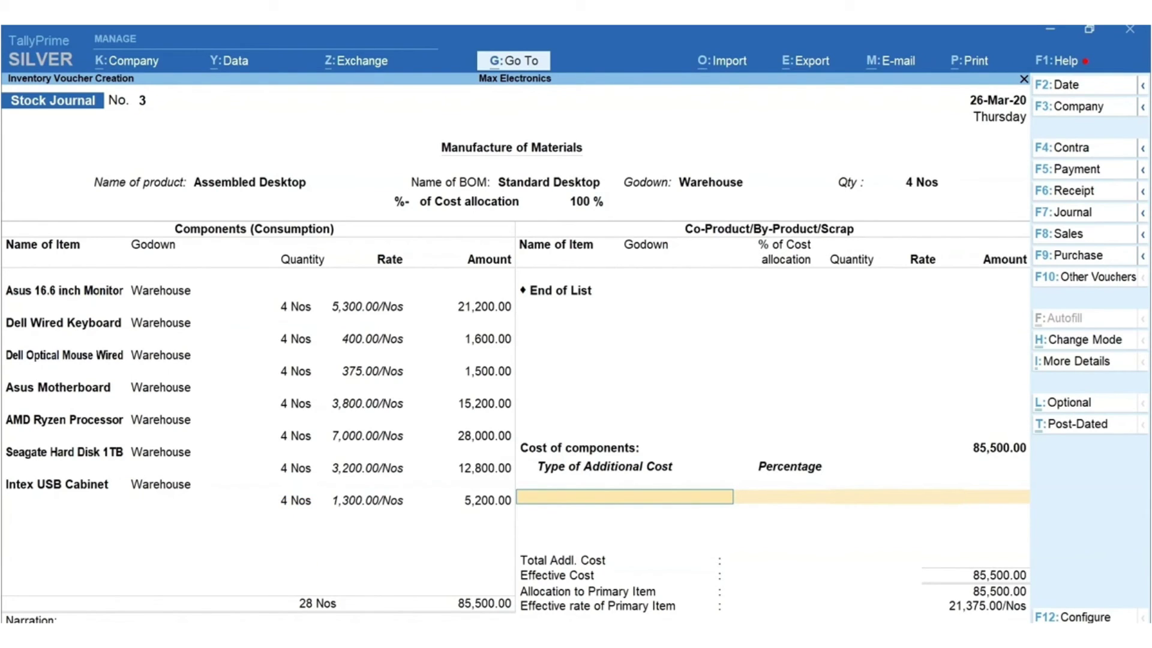
- Add 10% Assembly Charges (8,550.00), making the effective cost 94,050.00, and save the voucher
{"action": "type", "text": "As"}
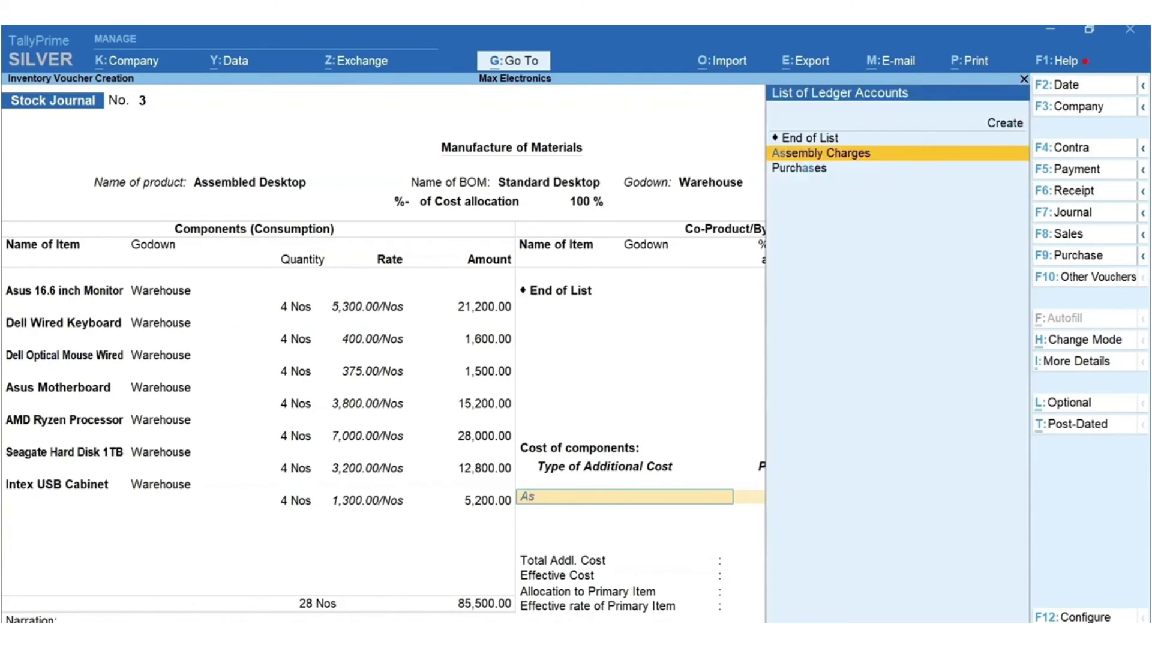
{"action": "key", "text": "Return"}
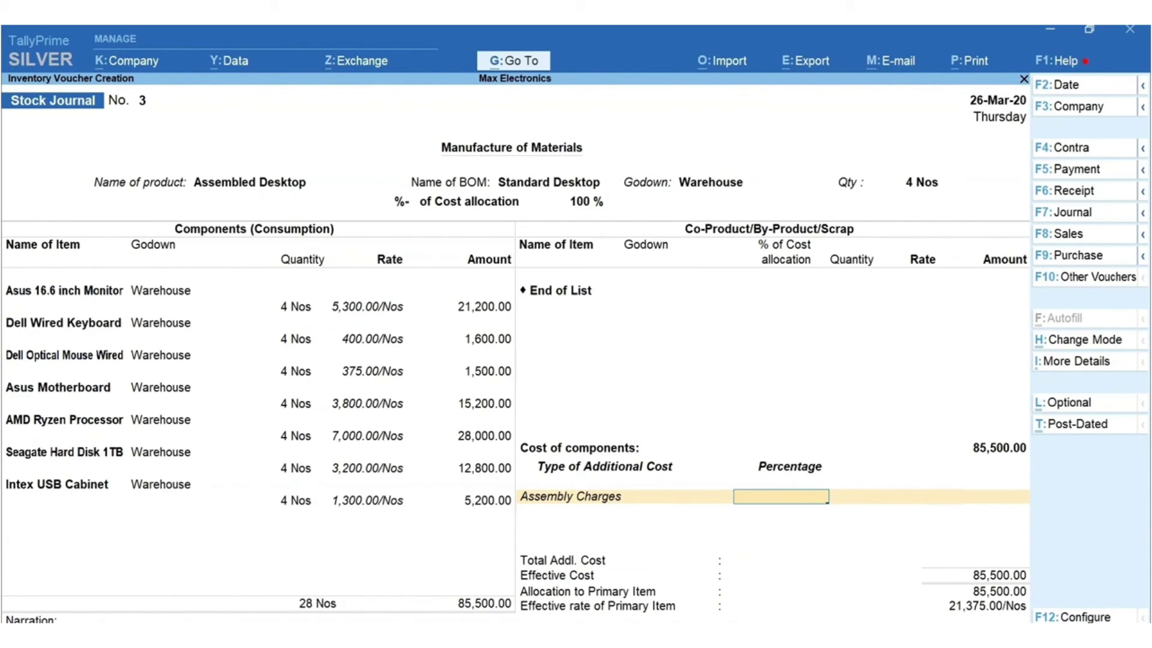
{"action": "type", "text": "10"}
{"action": "key", "text": "Return"}
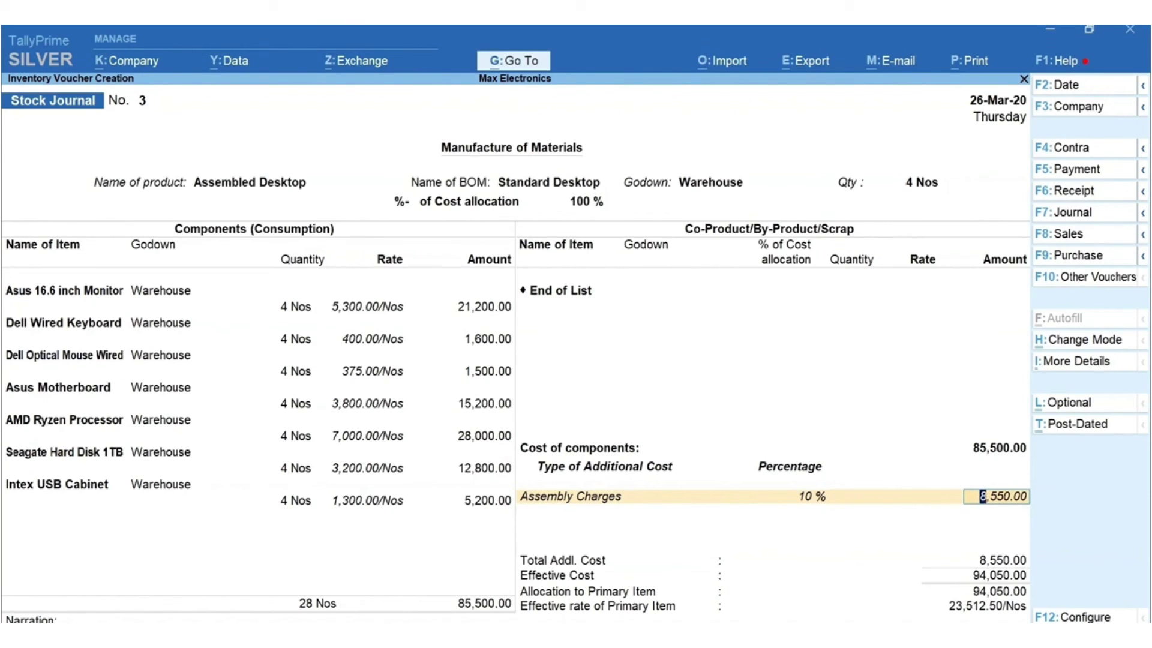
{"action": "key", "text": "Return"}
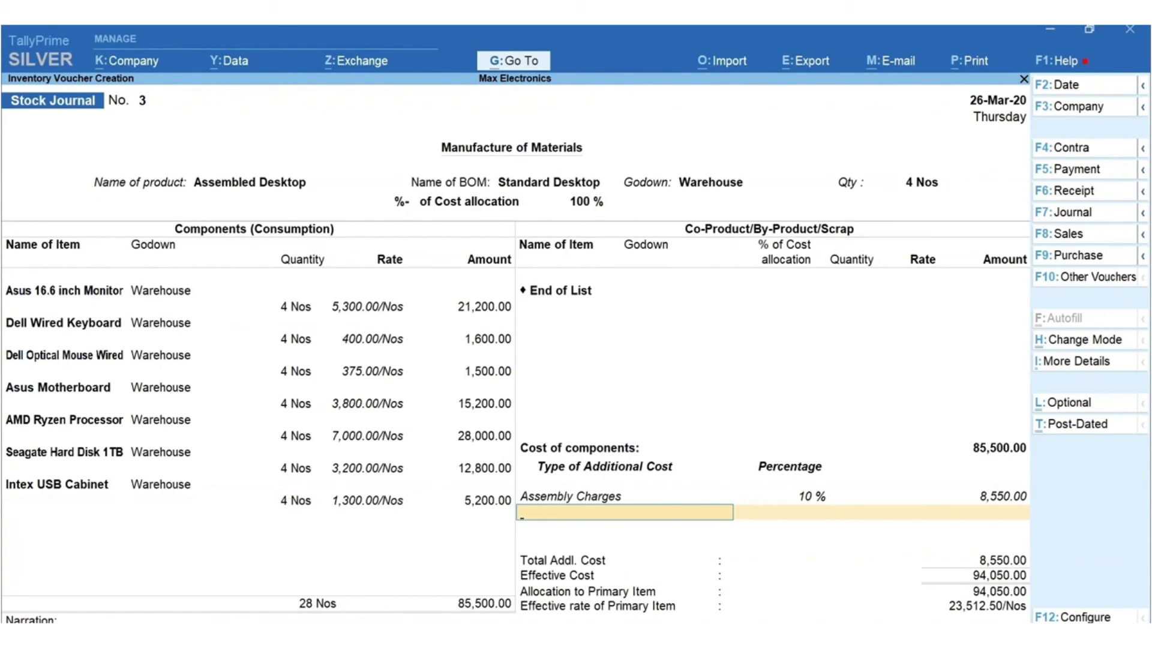
{"action": "key", "text": "Return"}
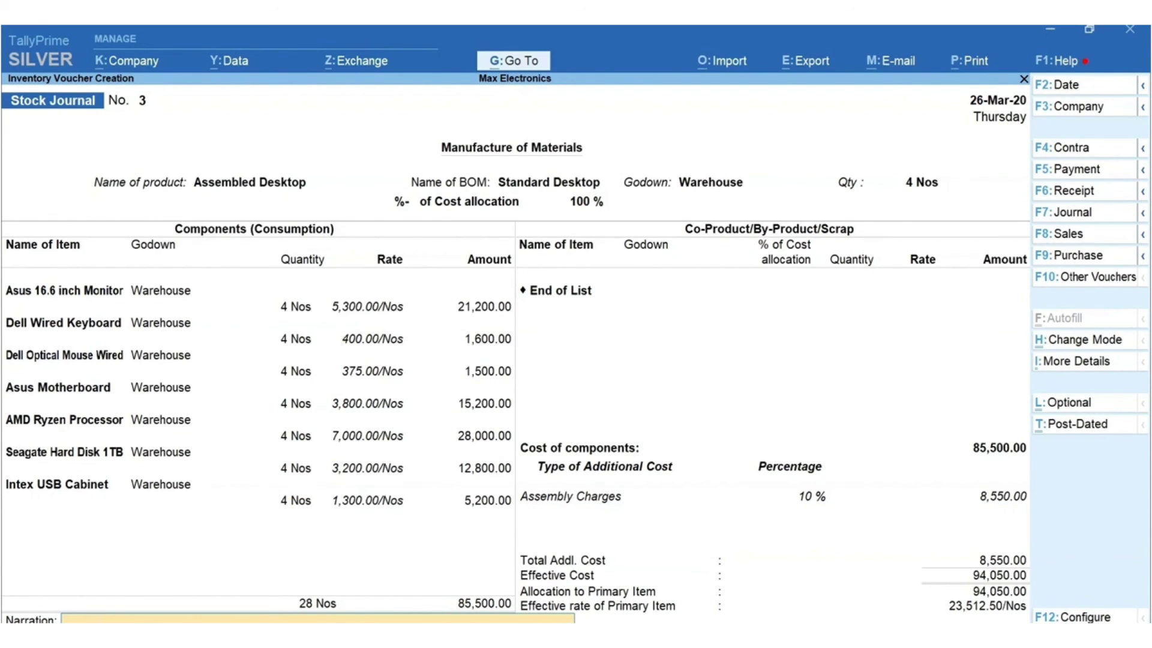
{"action": "key", "text": "Return"}
{"action": "key", "text": "Return"}
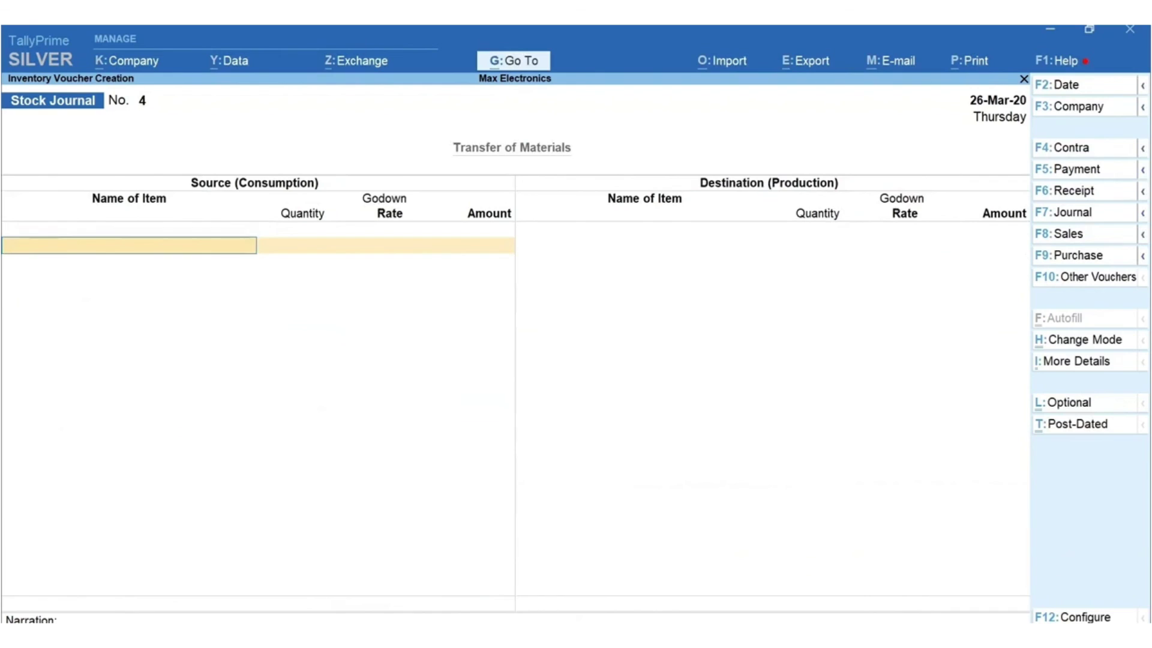